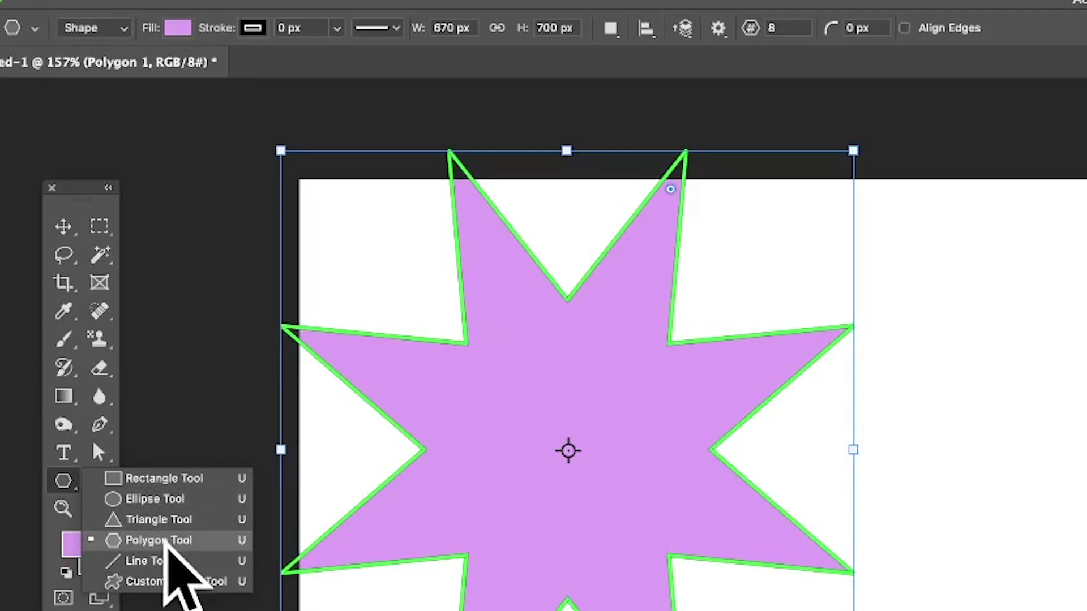
Draw a second eight-pointed symmetric star with a 50% star ratio in the canvas's empty area using the Polygon tool
left_click(163, 540)
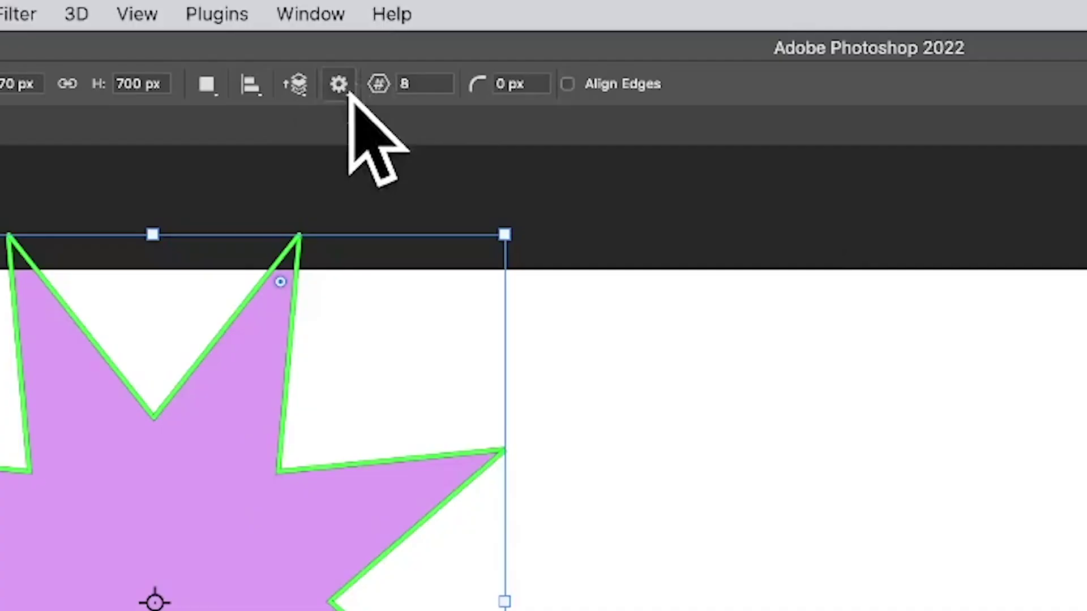
left_click(352, 34)
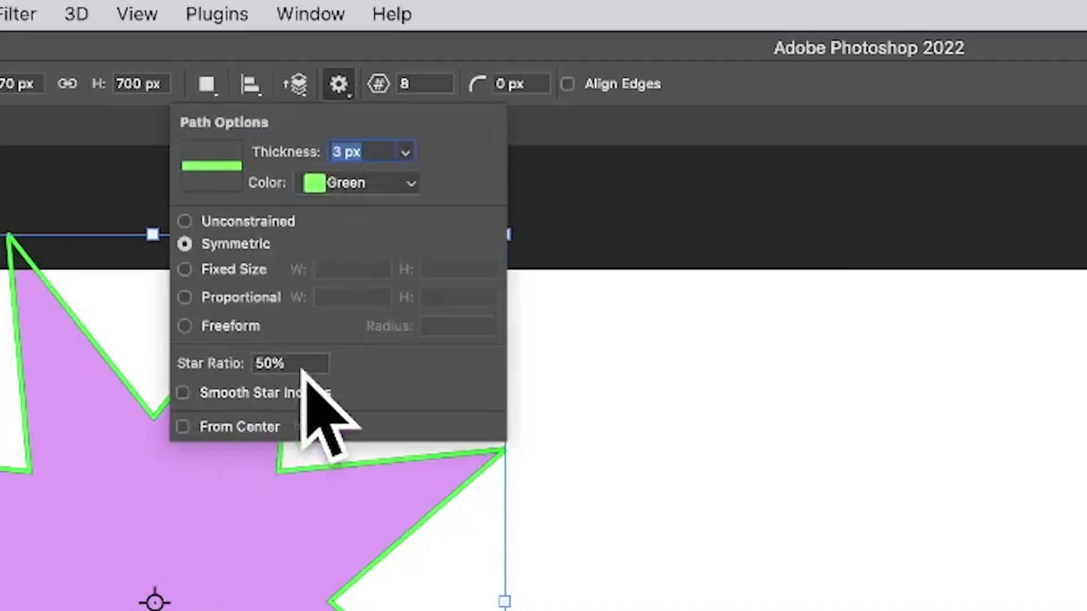
left_click(230, 363)
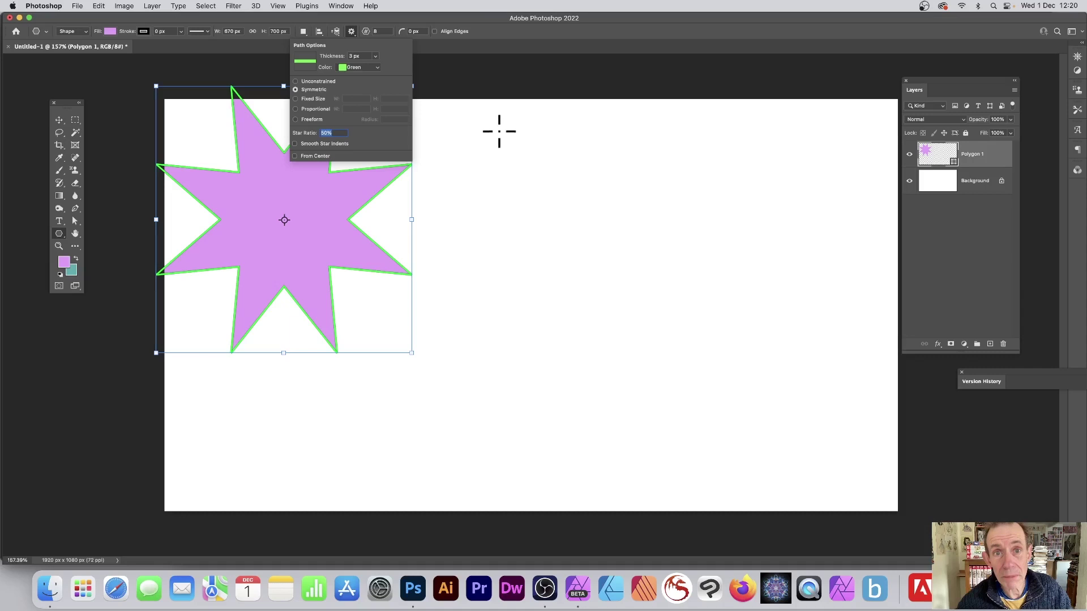
left_click_drag(505, 137, 844, 481)
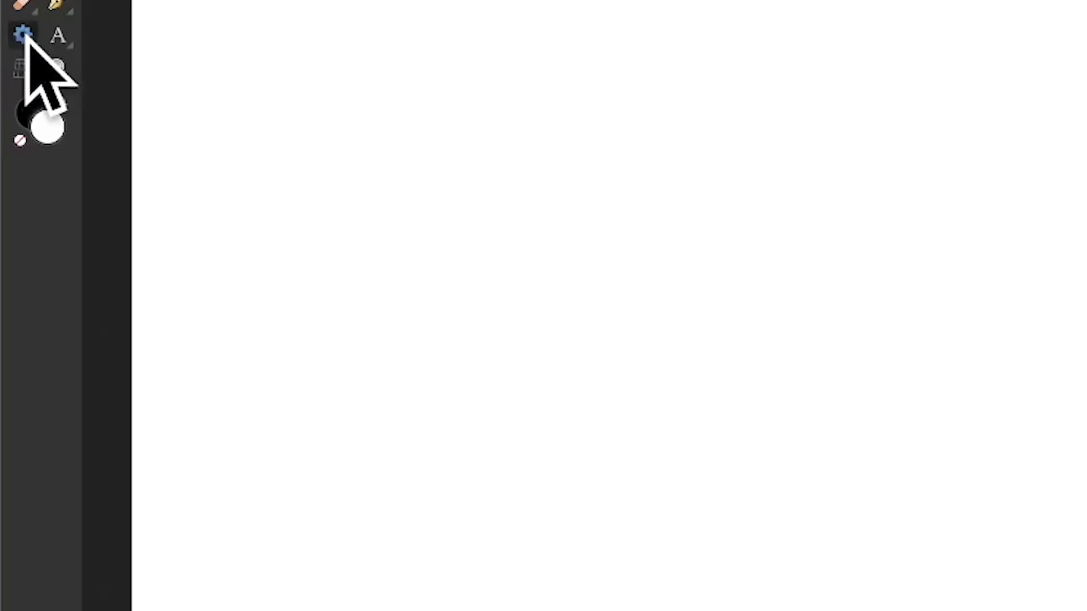
Switch to Affinity Photo and draw a large shape on the blank canvas with the Double Star tool
left_click(23, 35)
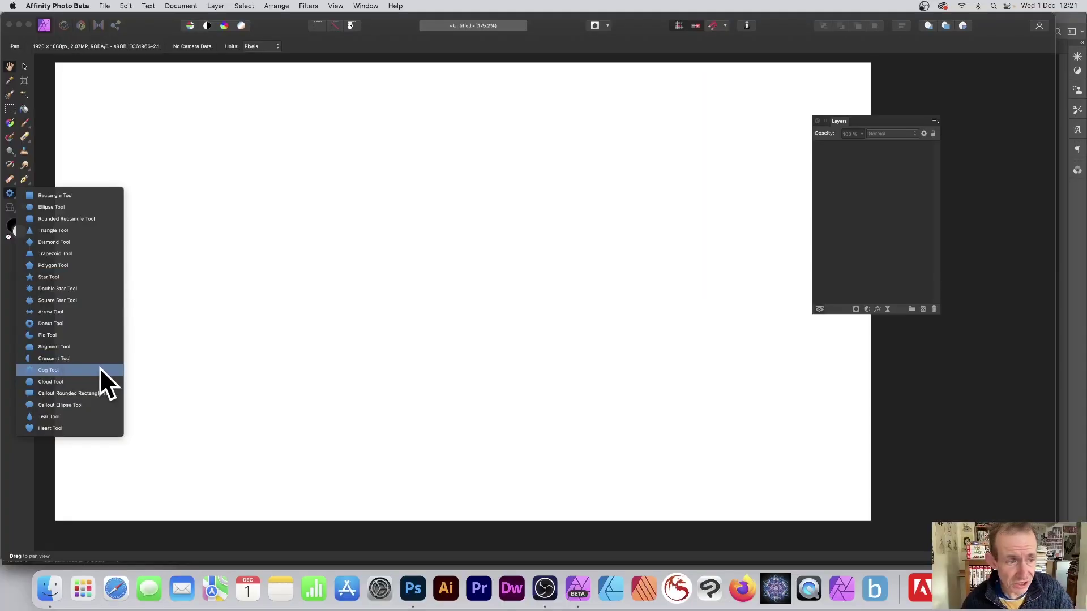
left_click(81, 289)
left_click_drag(230, 93, 608, 478)
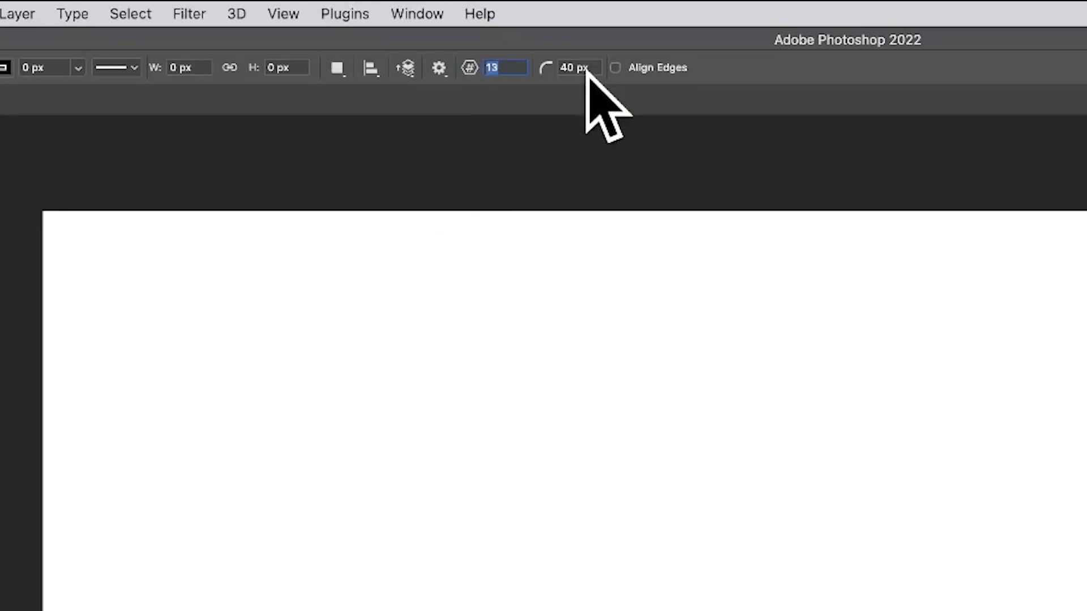
Switch to Photoshop and draw a symmetric 13-pointed star with 40 px corner radius and 50% star ratio using the Polygon tool
left_click(439, 68)
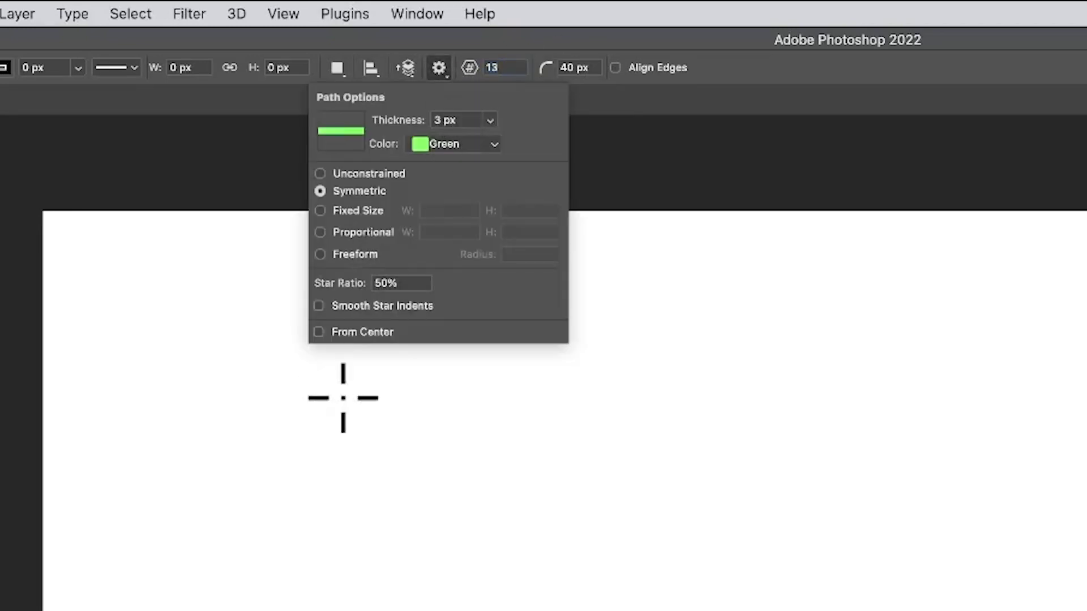
left_click(751, 82)
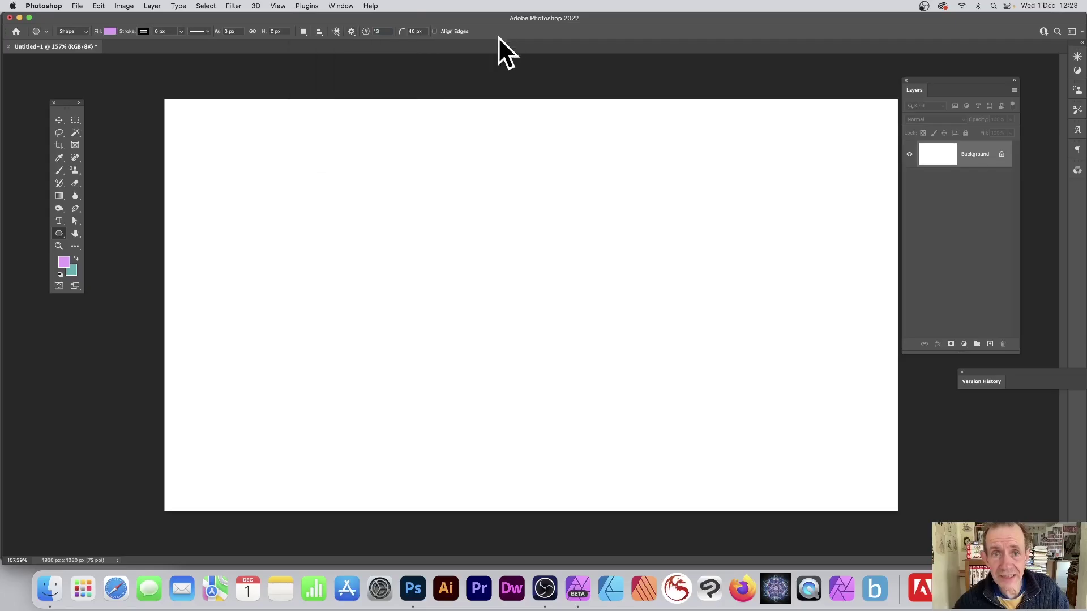
left_click_drag(291, 109, 643, 481)
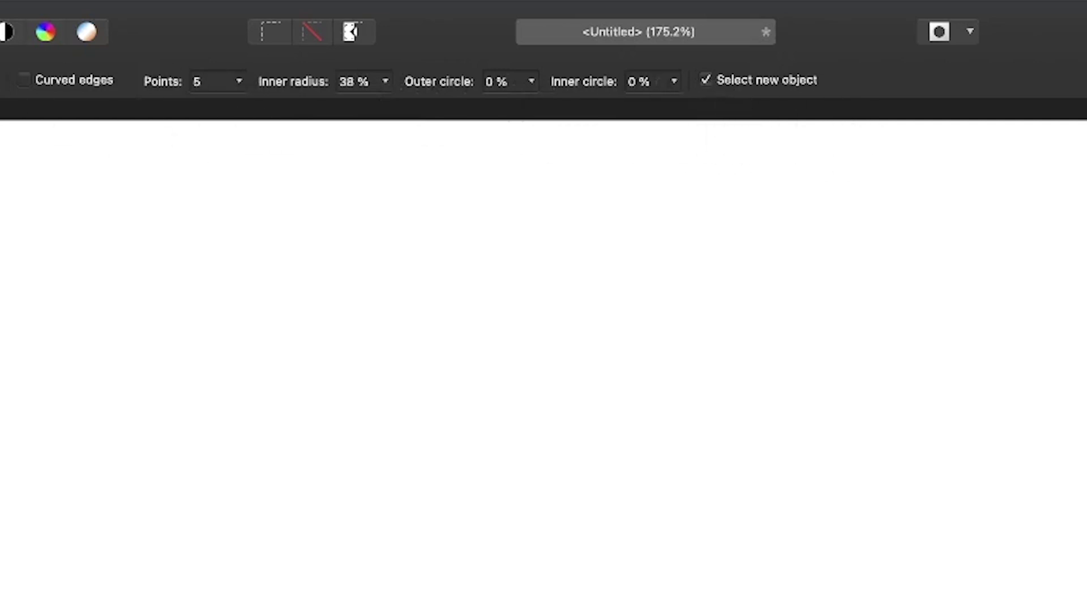
Switch to Affinity Photo and draw a large red five-pointed star with 48% inner radius and 45% inner circle
left_click_drag(113, 191, 912, 610)
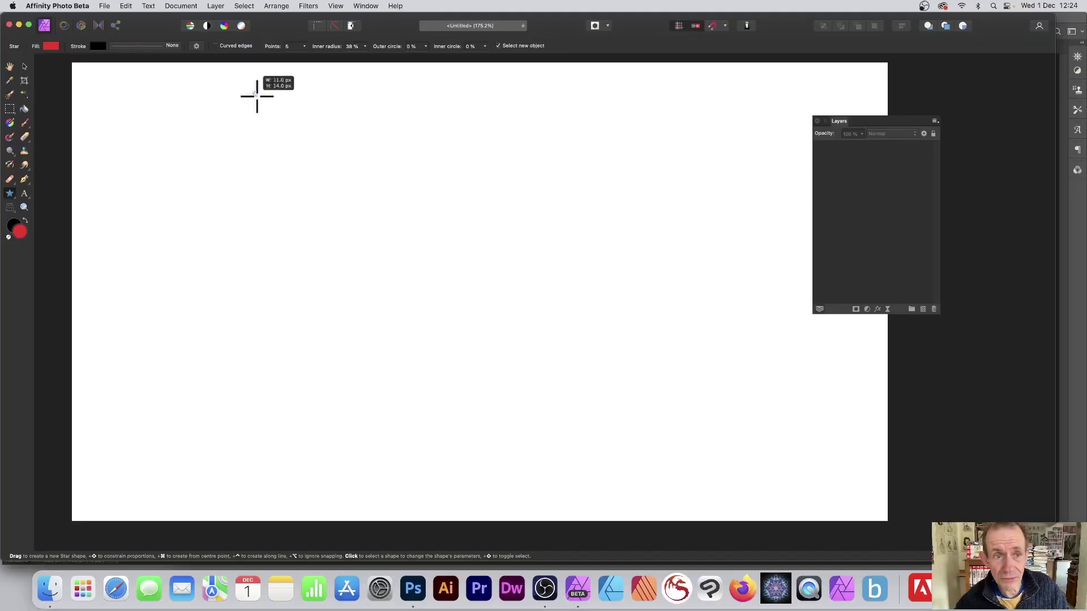
left_click_drag(583, 413, 658, 461)
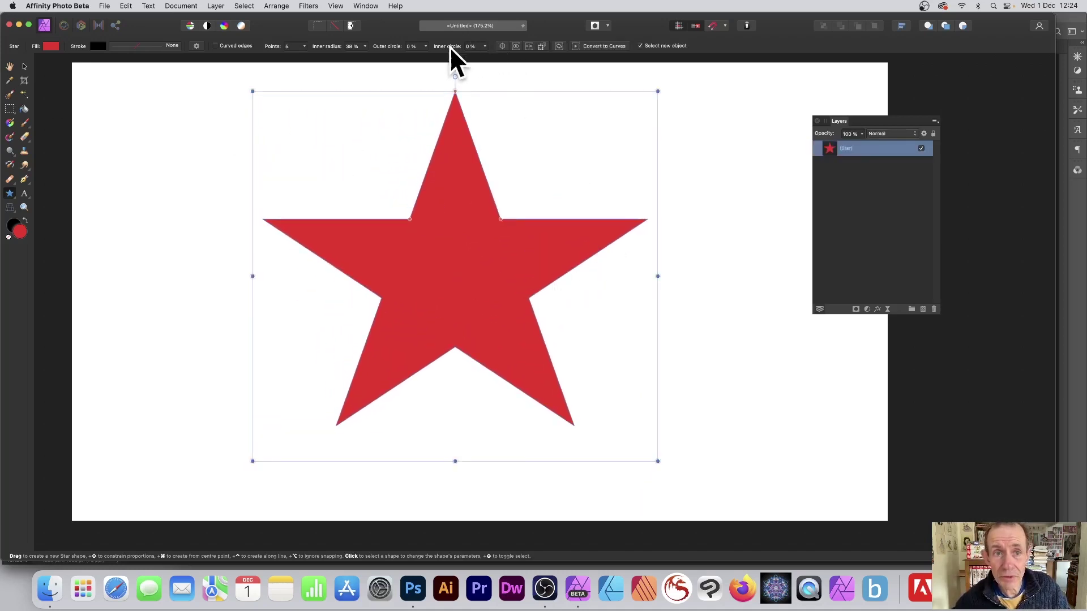
left_click(365, 46)
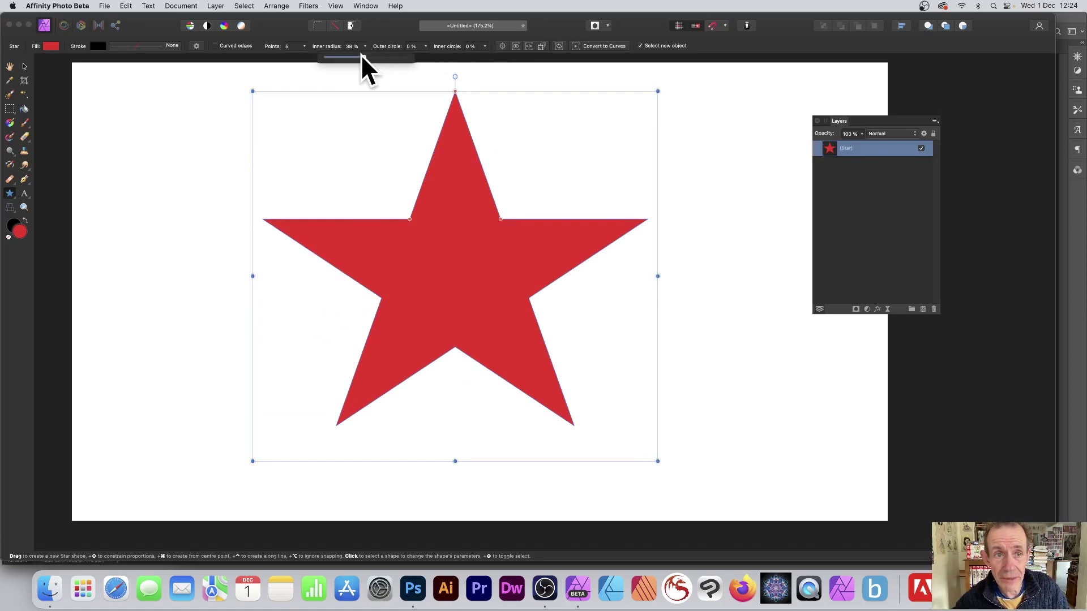
left_click_drag(361, 54, 374, 57)
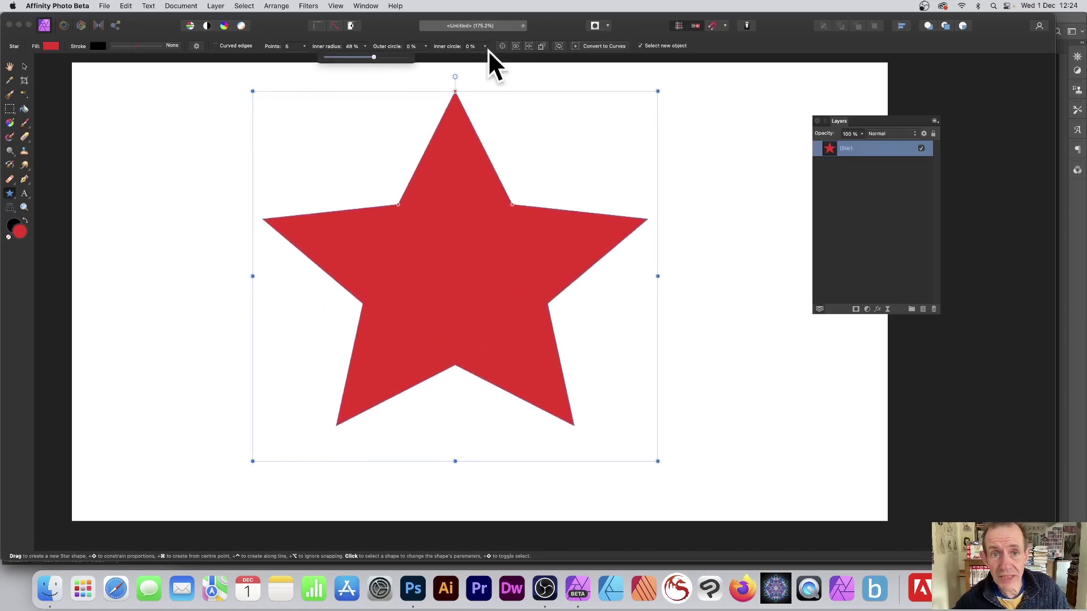
left_click(484, 47)
left_click_drag(483, 56, 520, 56)
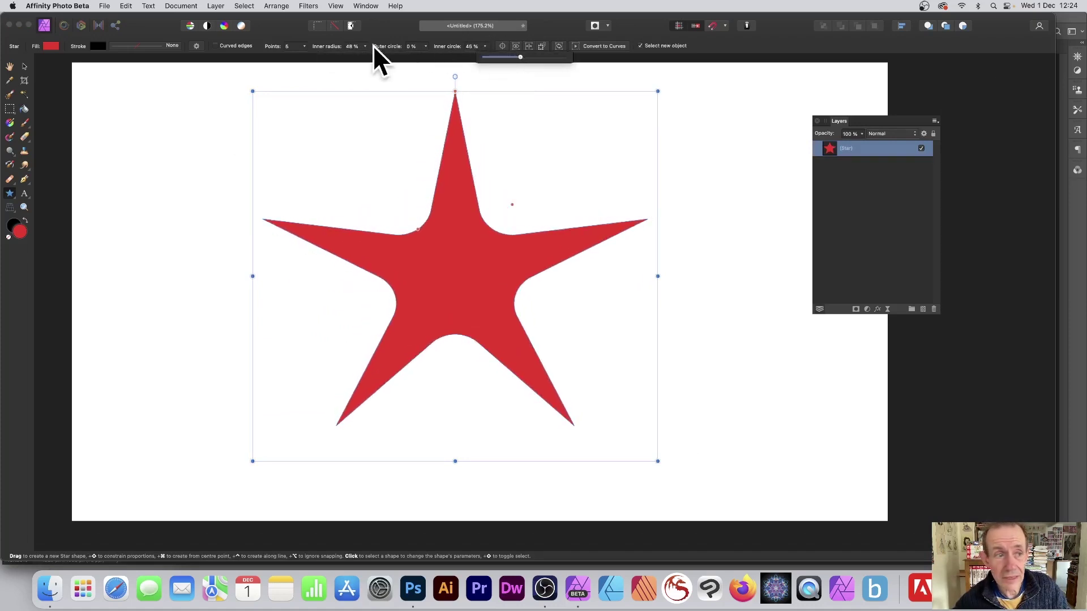
Replace the star with a large square star with a 50% cutout, and increase its number of sides
left_click(12, 195)
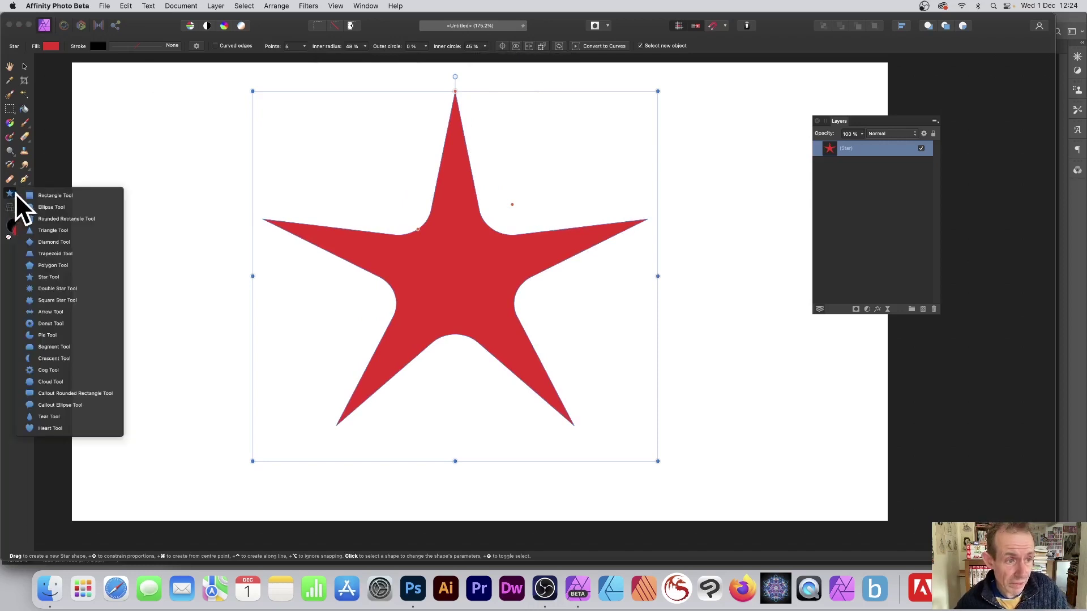
left_click(63, 301)
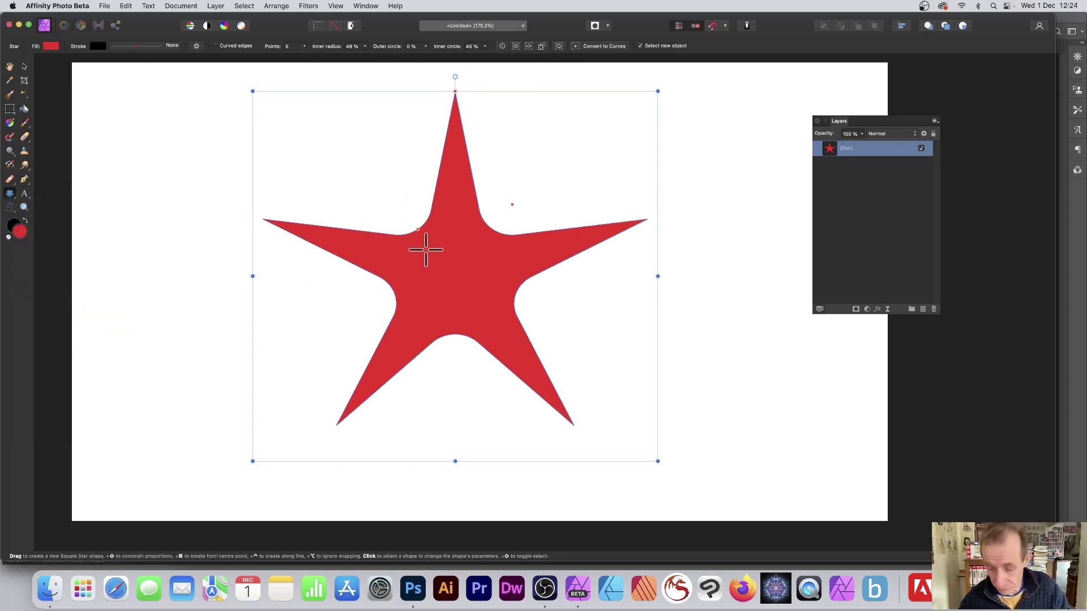
key("Delete")
left_click_drag(264, 91, 639, 451)
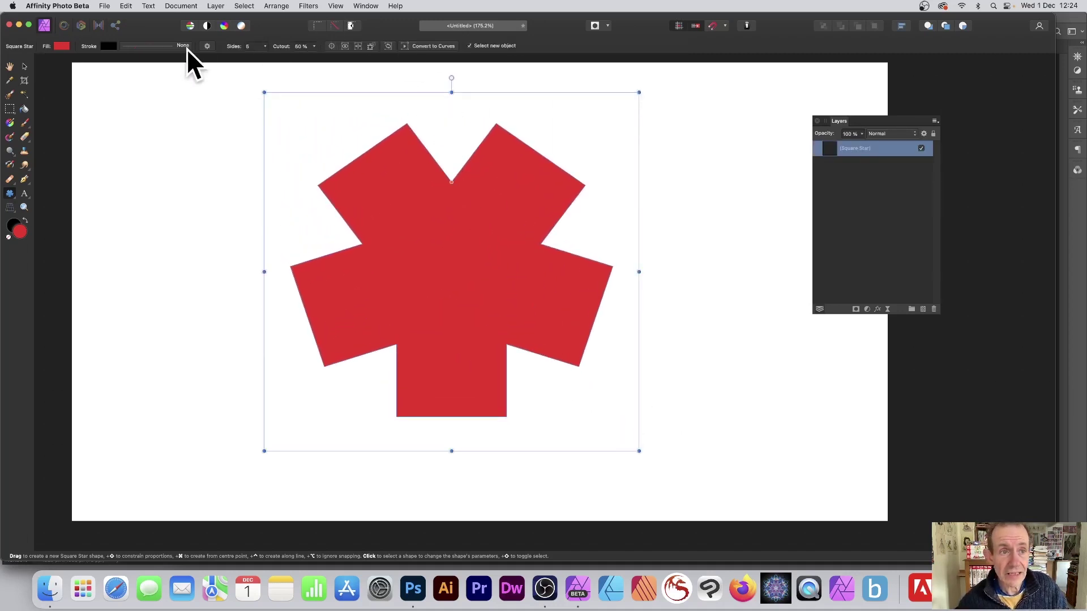
left_click_drag(265, 56, 280, 56)
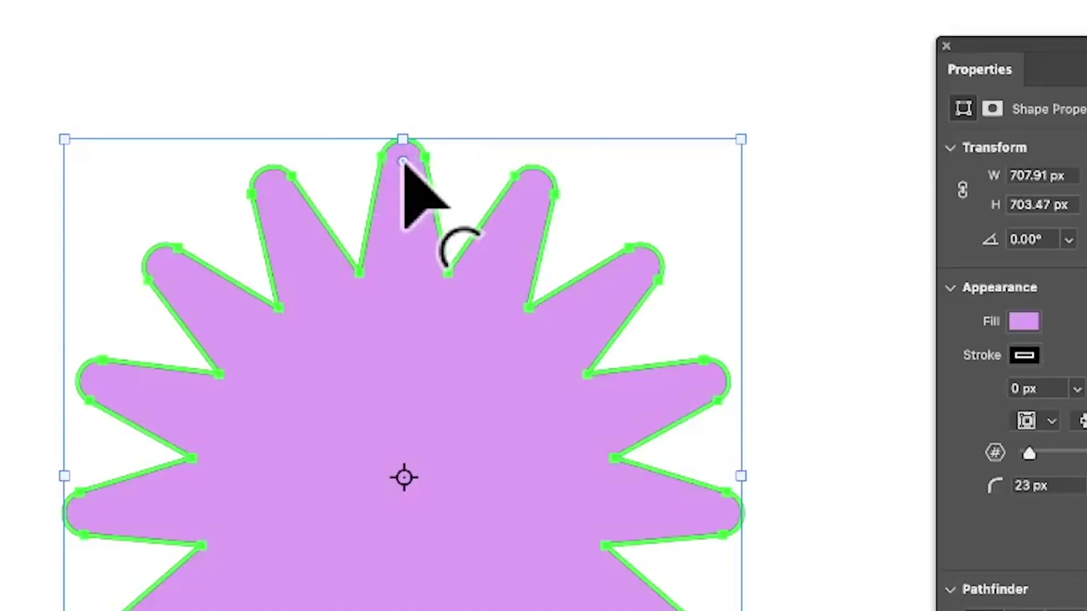
Switch to Photoshop, reduce the polygon star's corner radius to about 13 px and raise its number of sides to 28
mouse_move(489, 181)
left_mouse_down()
mouse_move(490, 192)
mouse_move(491, 178)
left_mouse_up()
left_click_drag(403, 153, 403, 121)
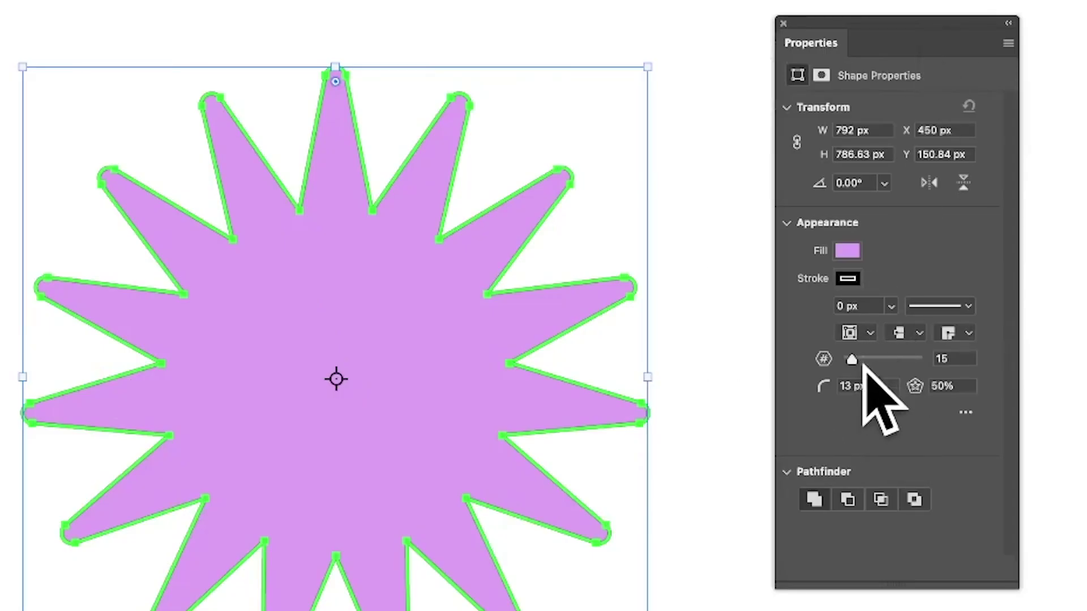
left_click_drag(851, 358, 862, 359)
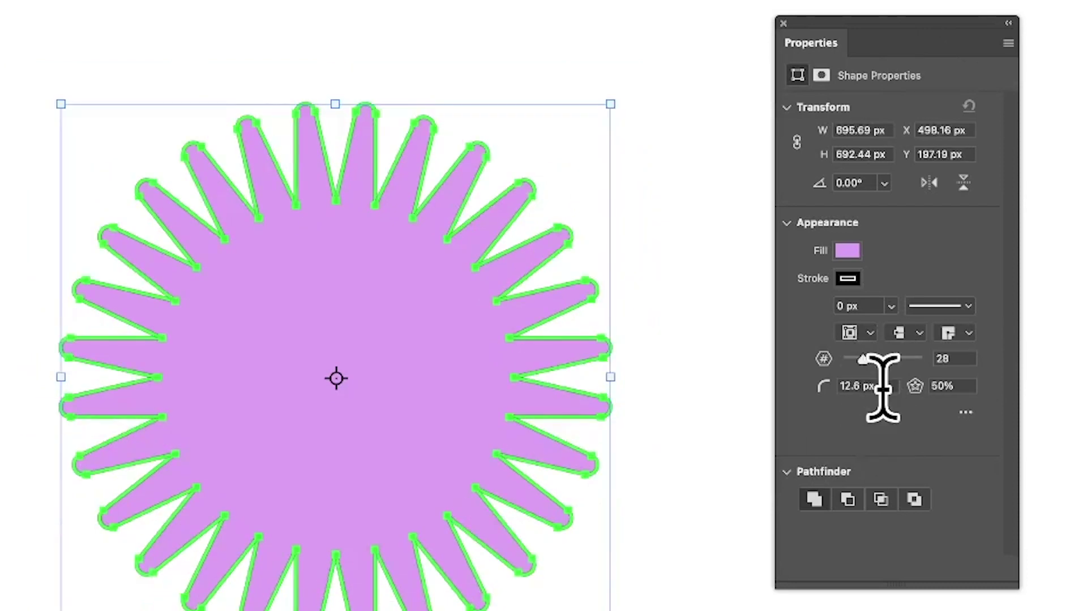
Set the 28-sided polygon's star ratio to 20%
left_click(952, 385)
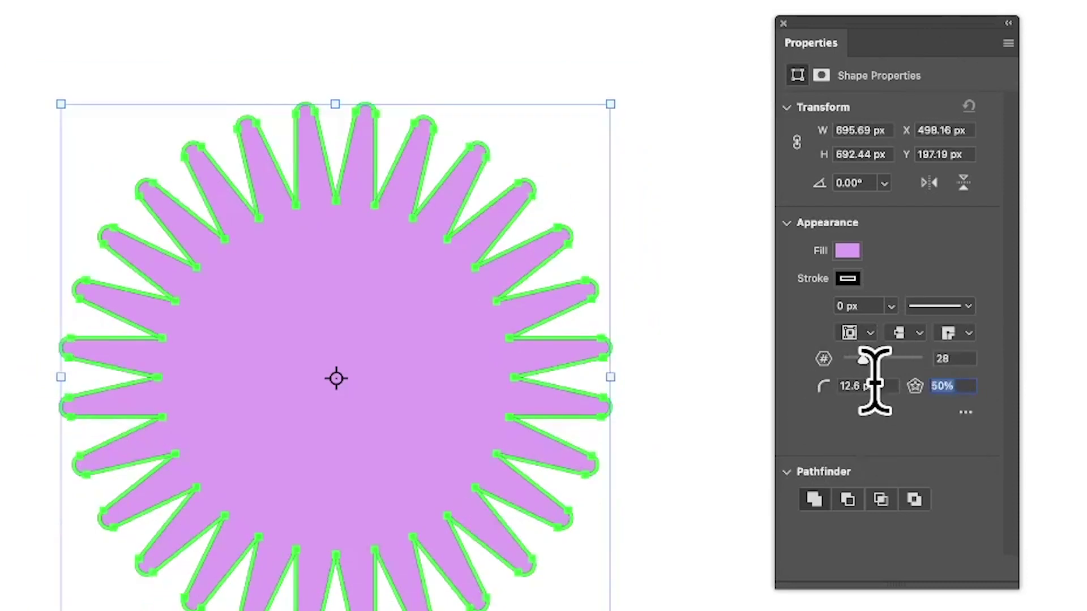
type("20")
key("Tab")
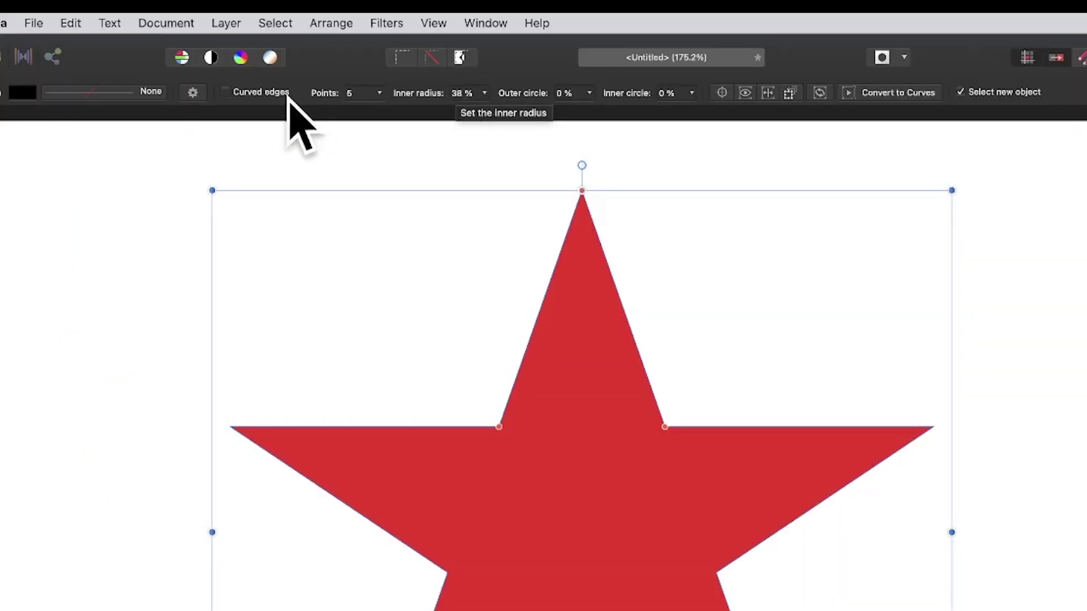
Switch to Affinity Photo and set the five-pointed star's outer circle to 29% and inner circle to 15%
left_click(589, 93)
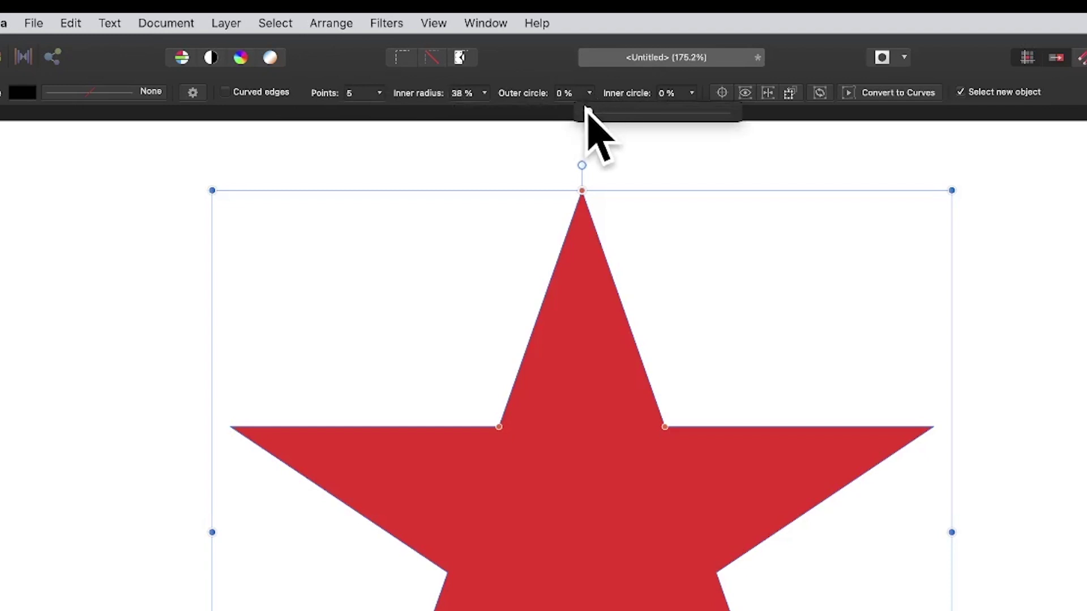
left_click_drag(586, 110, 712, 112)
left_click(692, 93)
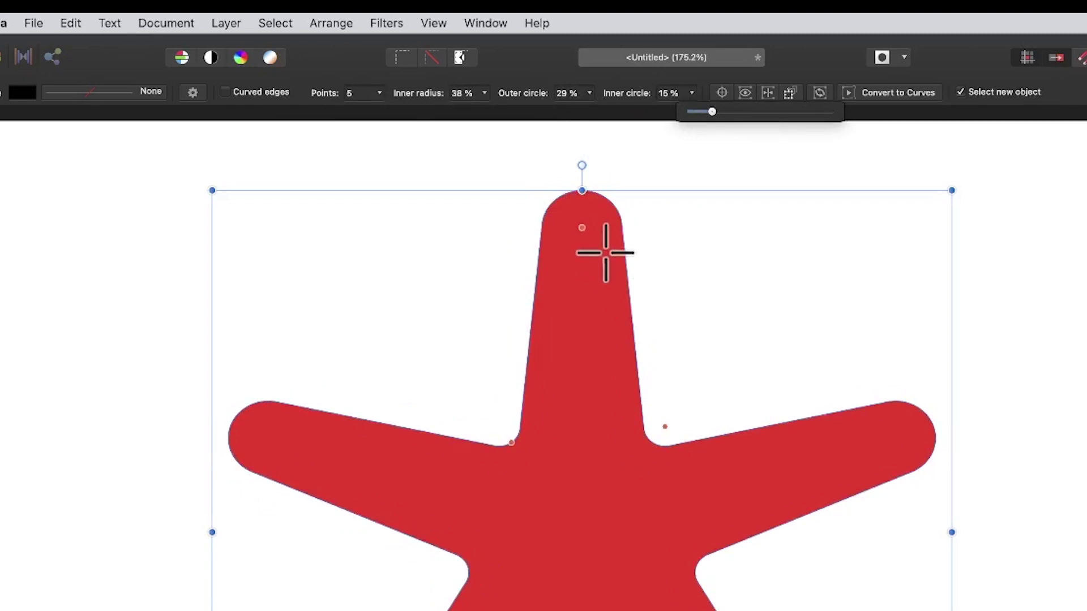
Reshape the star directly on the canvas to a 46% inner radius and a 78% outer circle
left_click_drag(580, 229, 581, 263)
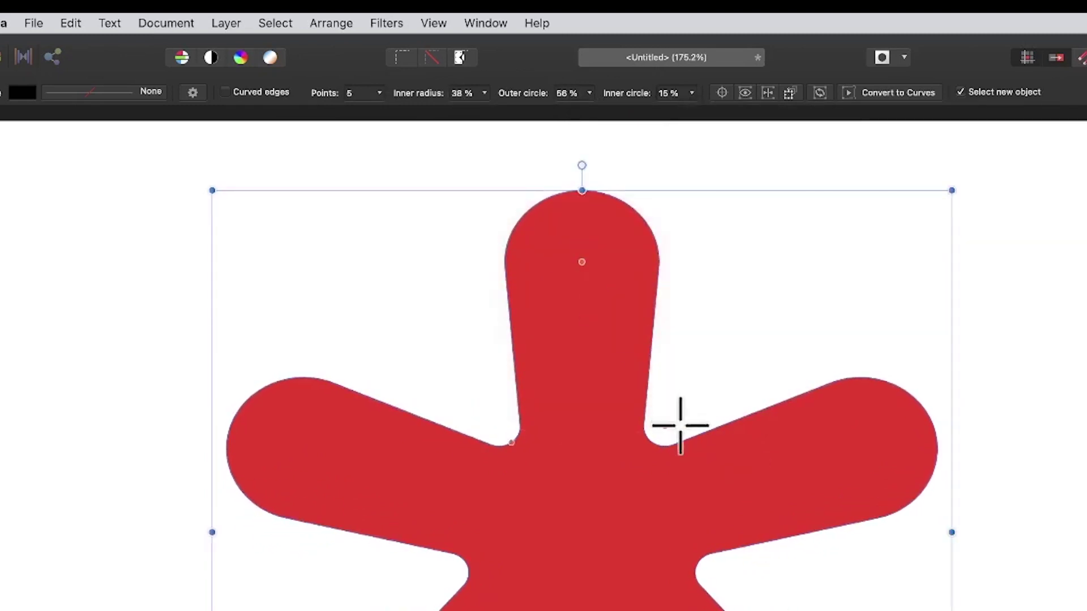
left_click_drag(662, 430, 681, 403)
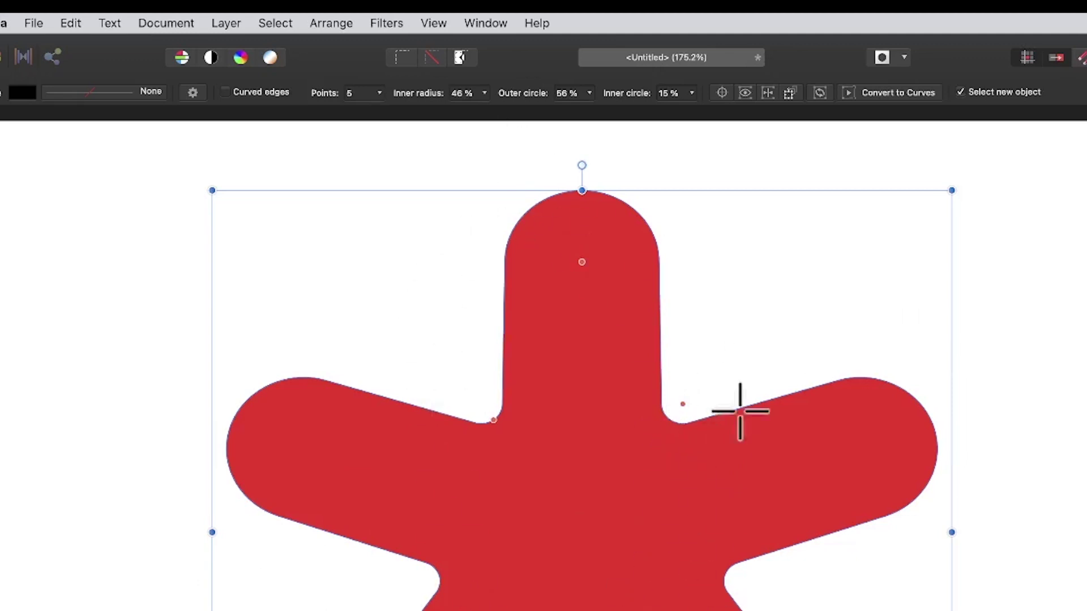
left_click_drag(583, 261, 607, 304)
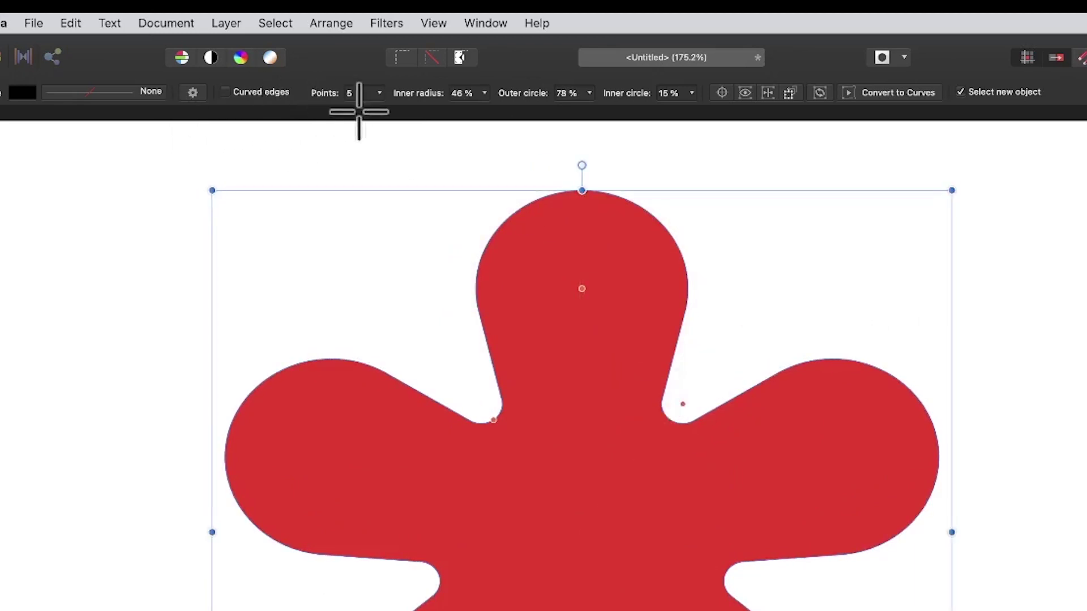
Increase the rounded star's number of points
left_click(379, 92)
left_click_drag(379, 111, 421, 111)
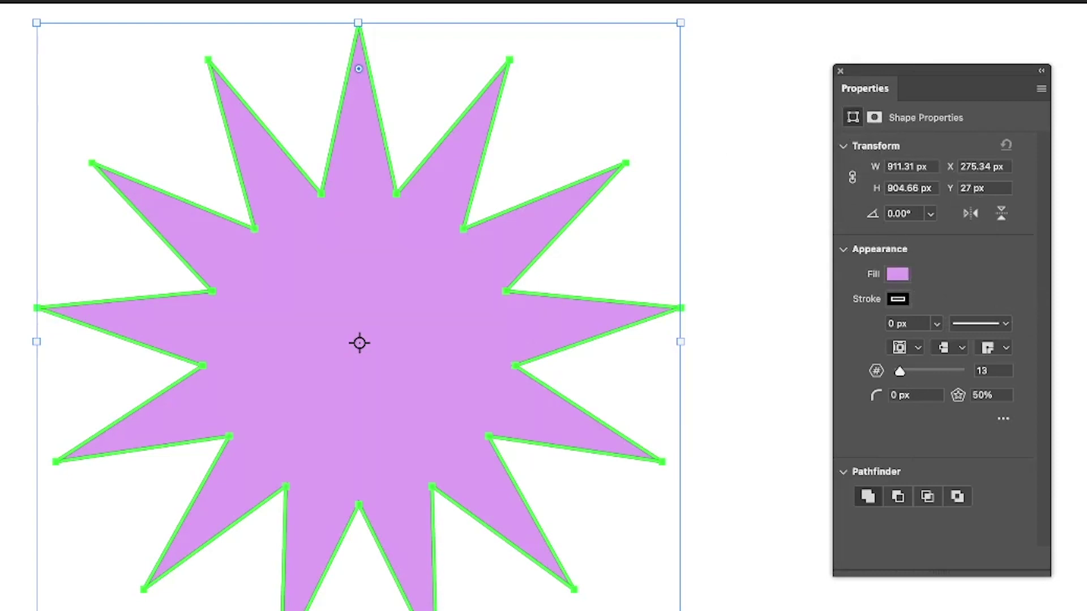
Switch to Photoshop and inspect the fill colour options of the 13-pointed star without changing the colour
left_click(897, 274)
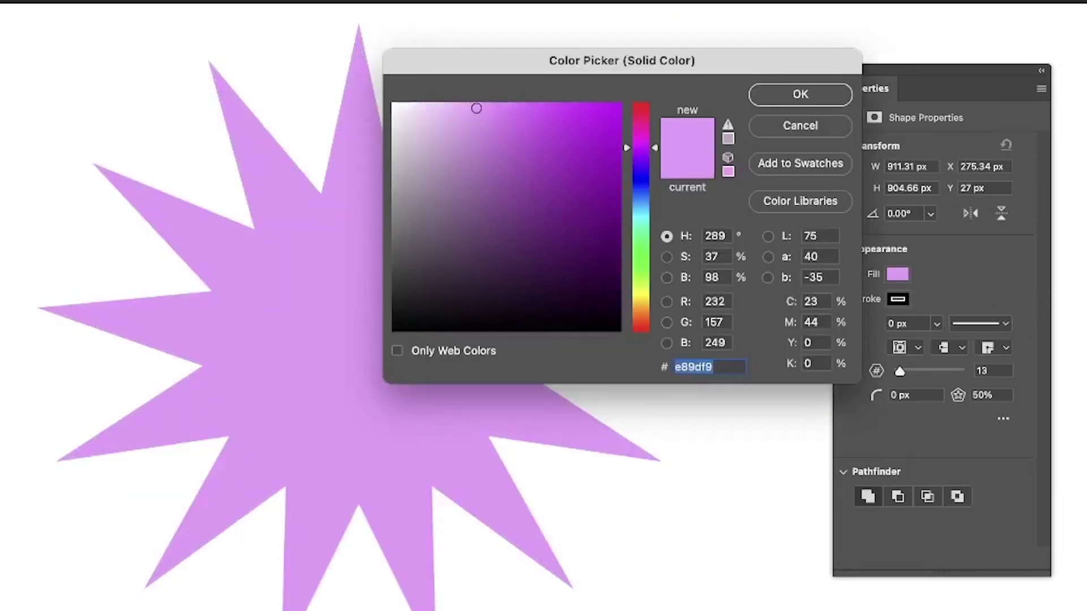
left_click(789, 128)
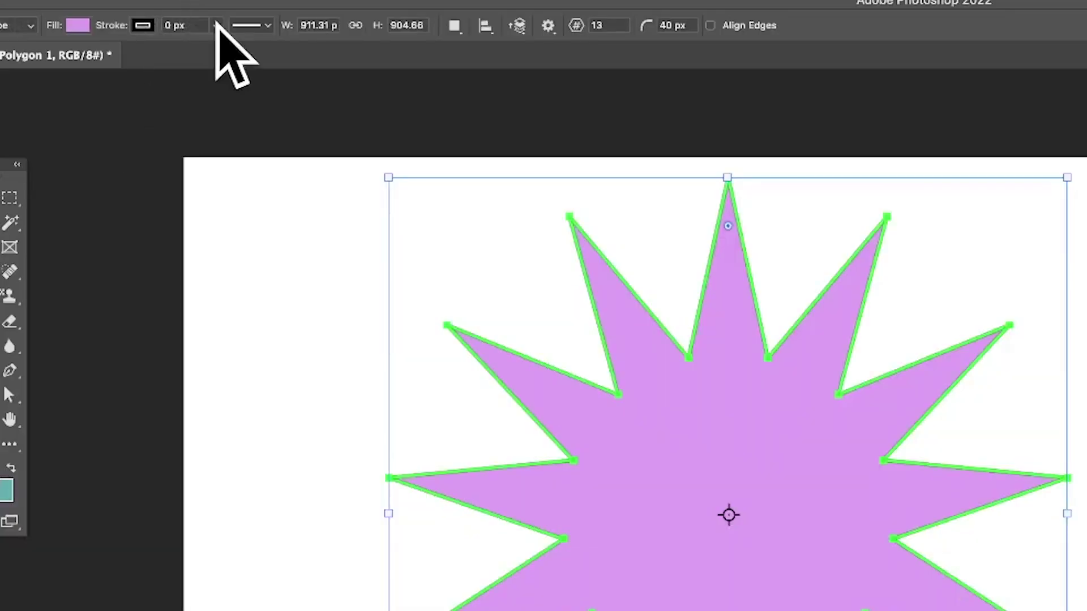
Give the 13-pointed star a 26.87 px stroke
left_click(215, 25)
left_click_drag(210, 46, 265, 48)
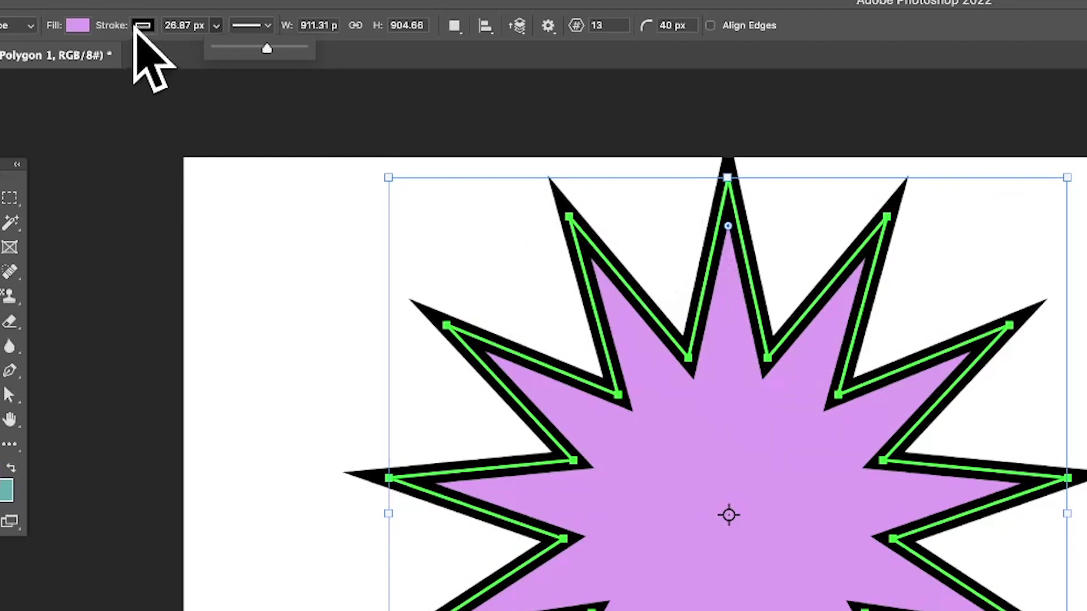
Try a black-to-white linear gradient and a diagonal-line pattern on the star's stroke, and return it to solid black
left_click(141, 26)
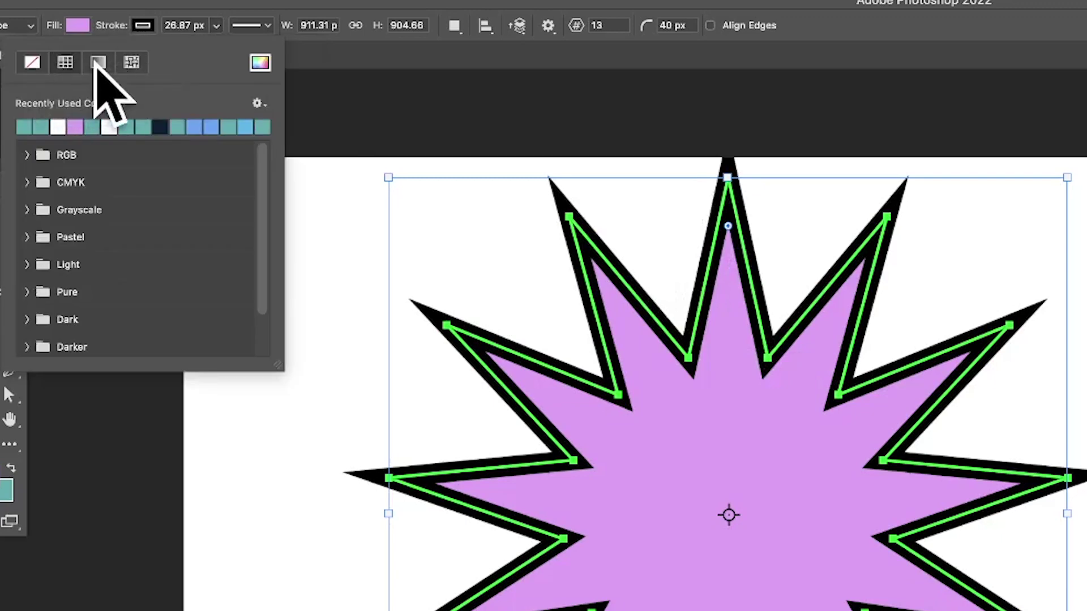
left_click(97, 62)
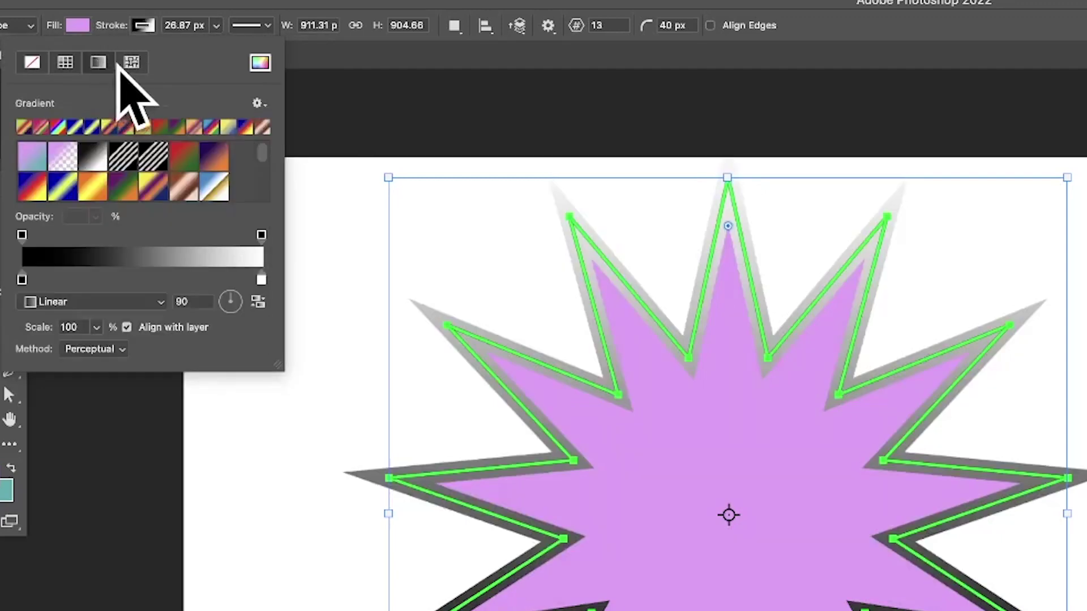
left_click(132, 62)
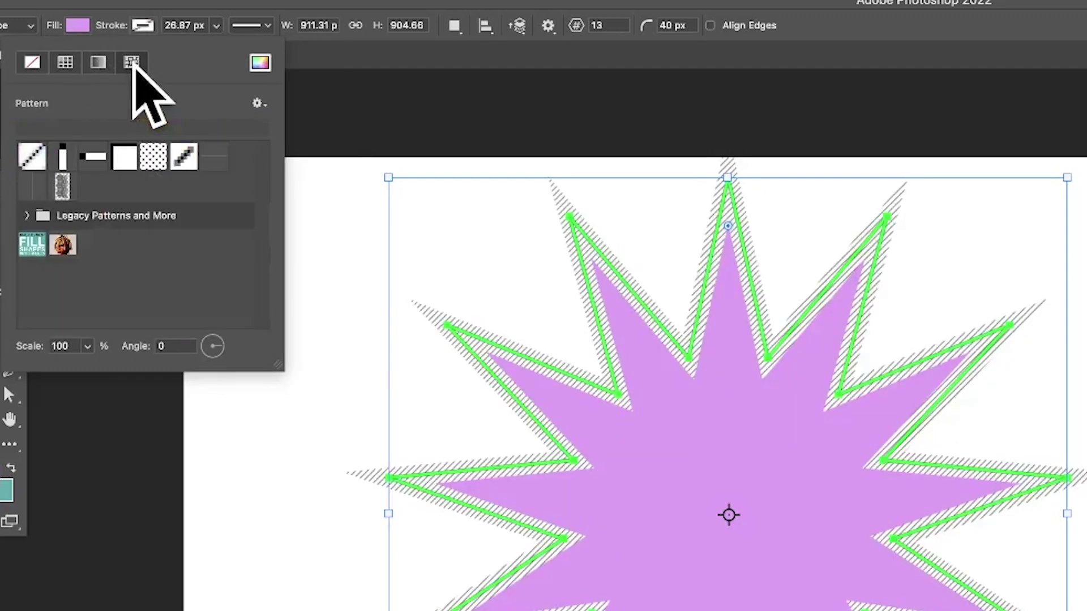
left_click(63, 63)
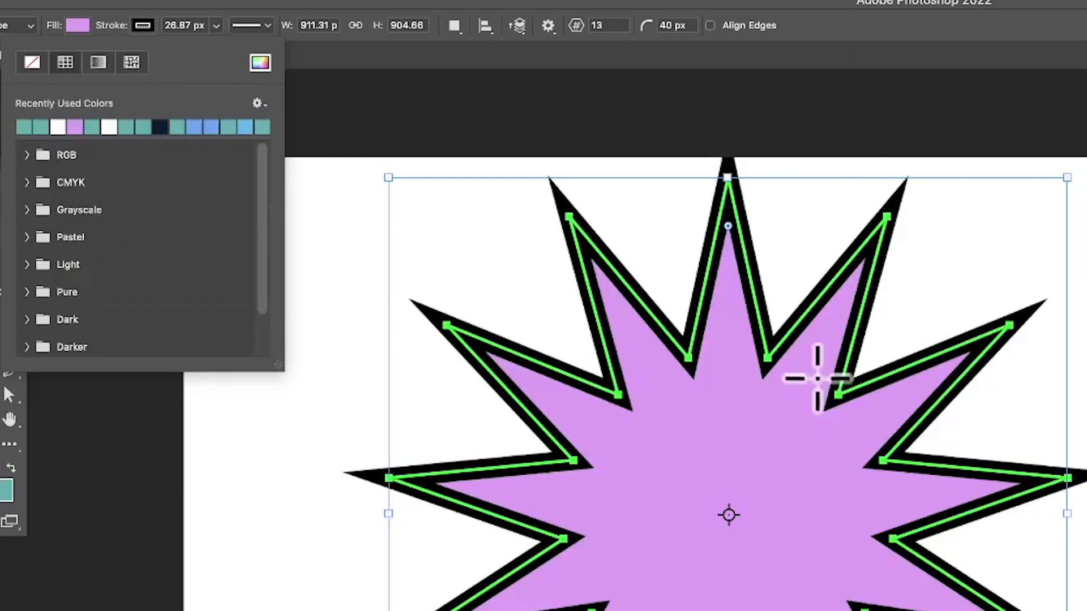
Try the dashed and dotted line styles on the 13-pointed star's stroke, and return it to a solid line
left_click(271, 8)
left_click(268, 26)
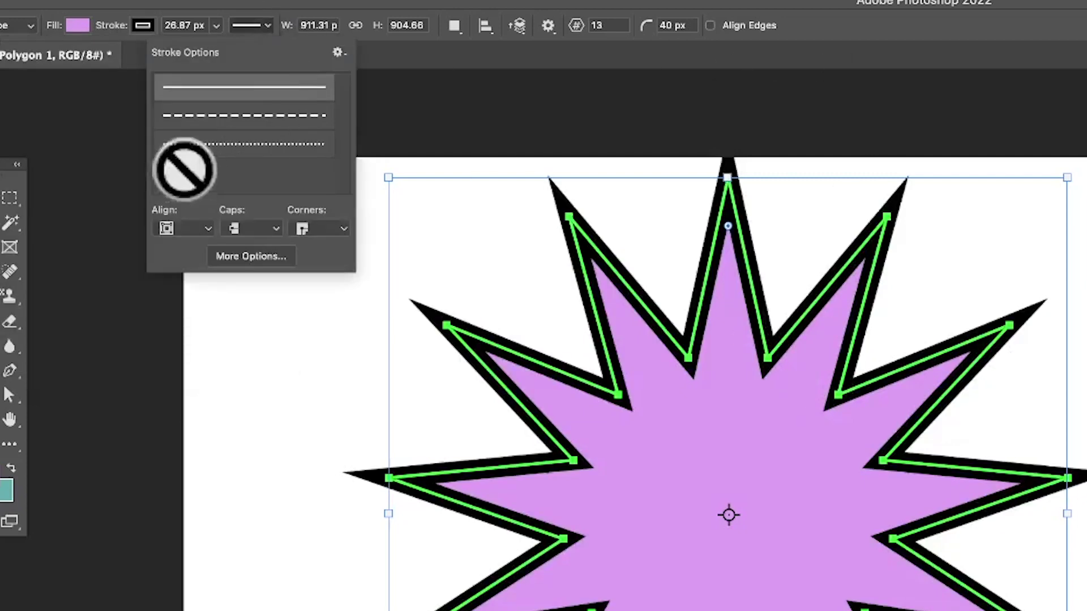
left_click(213, 116)
left_click(213, 143)
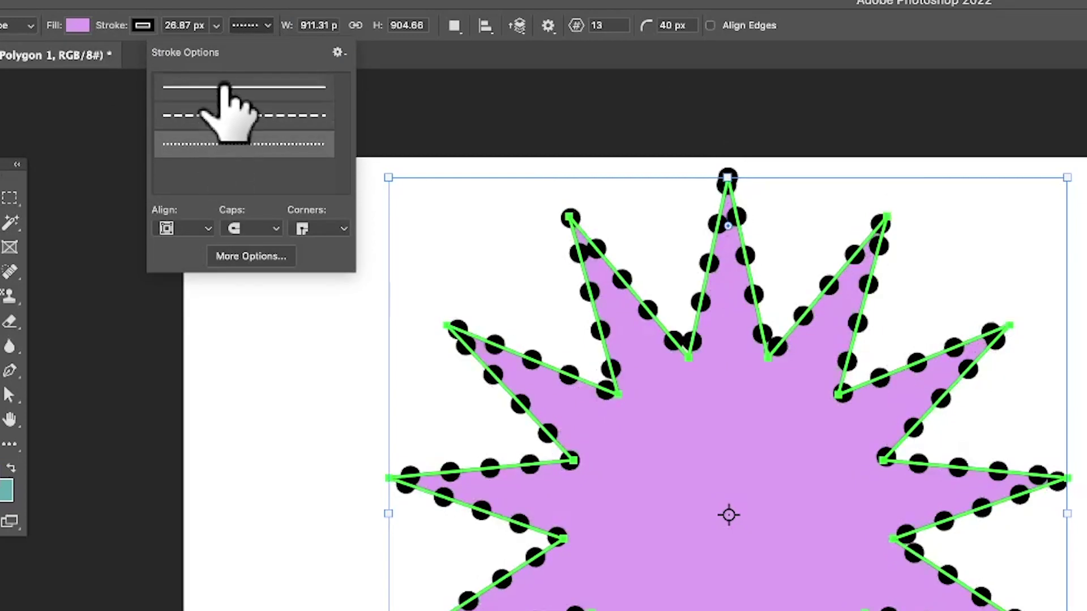
left_click(272, 88)
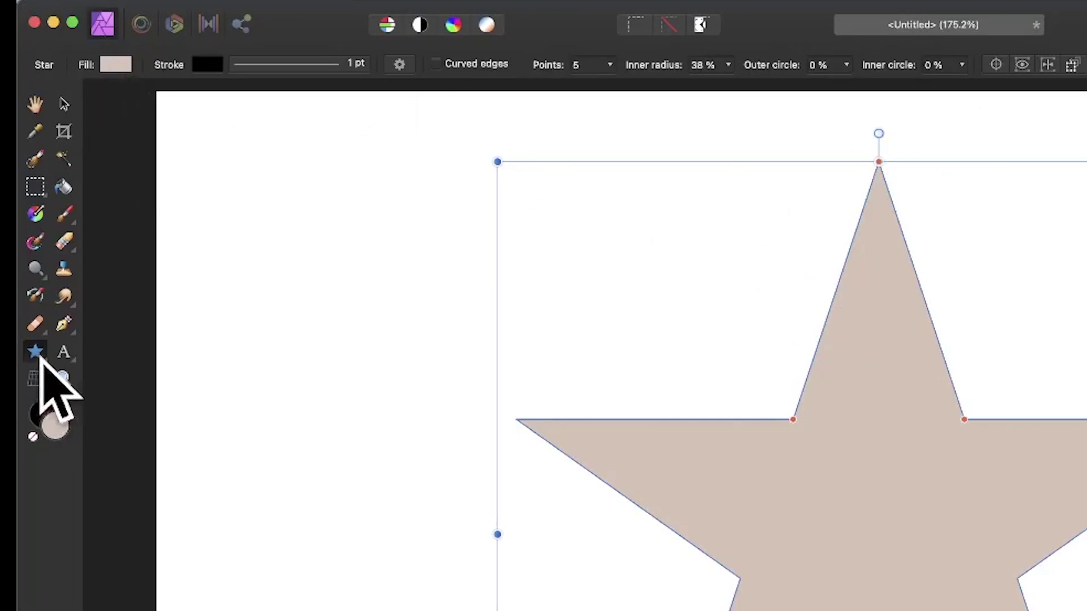
Change the five-pointed star's fill to magenta with H 321, S 74, L 44
left_click(119, 63)
left_click_drag(226, 177, 265, 214)
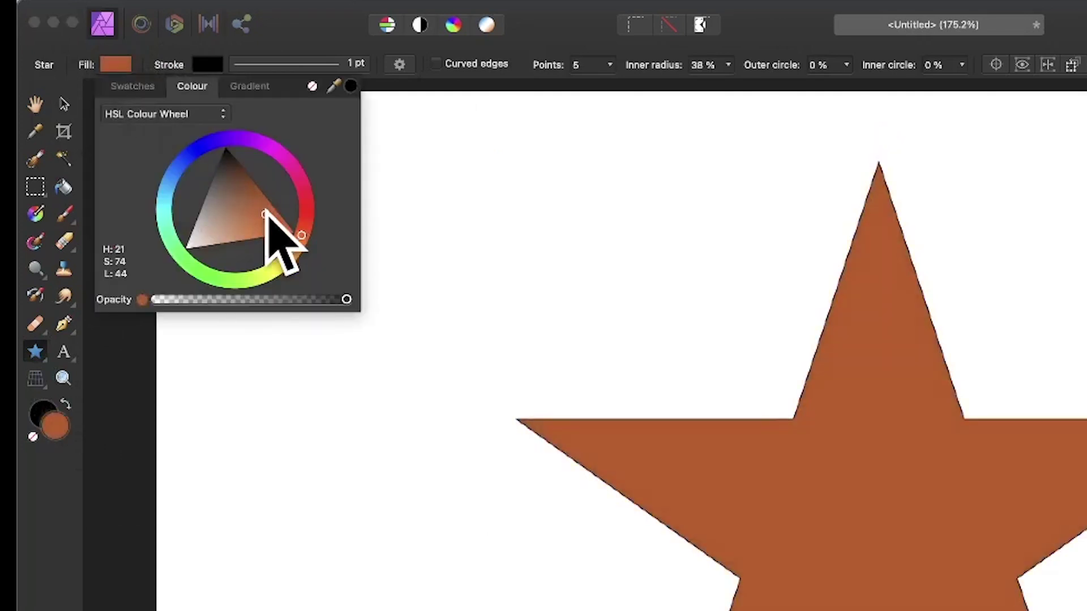
left_click(285, 160)
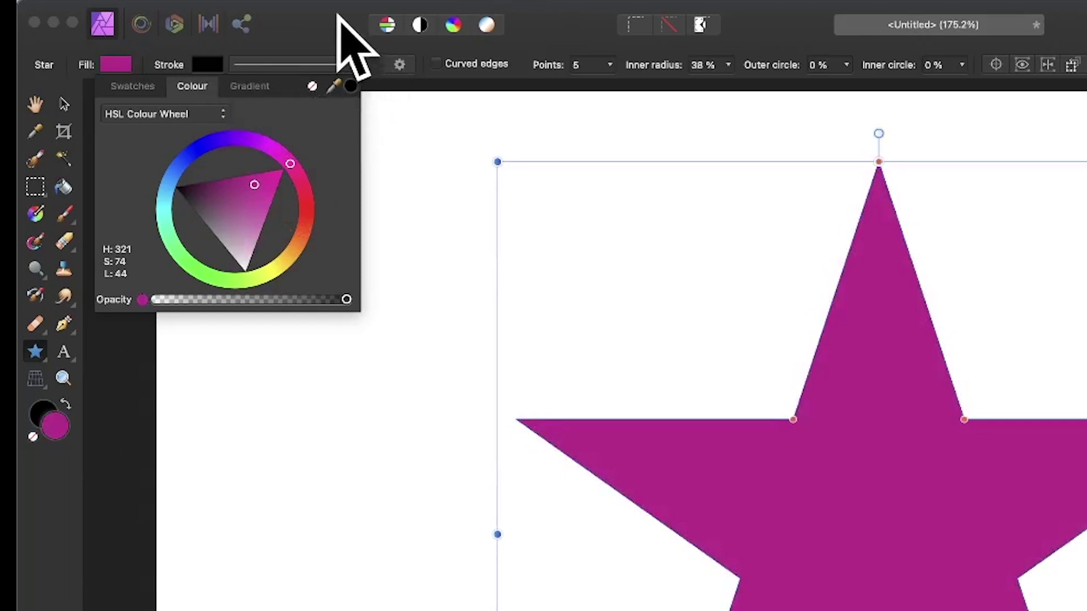
Apply a diagonal linear gradient from magenta to black across the star's fill
left_click(35, 214)
left_click_drag(694, 387, 1084, 573)
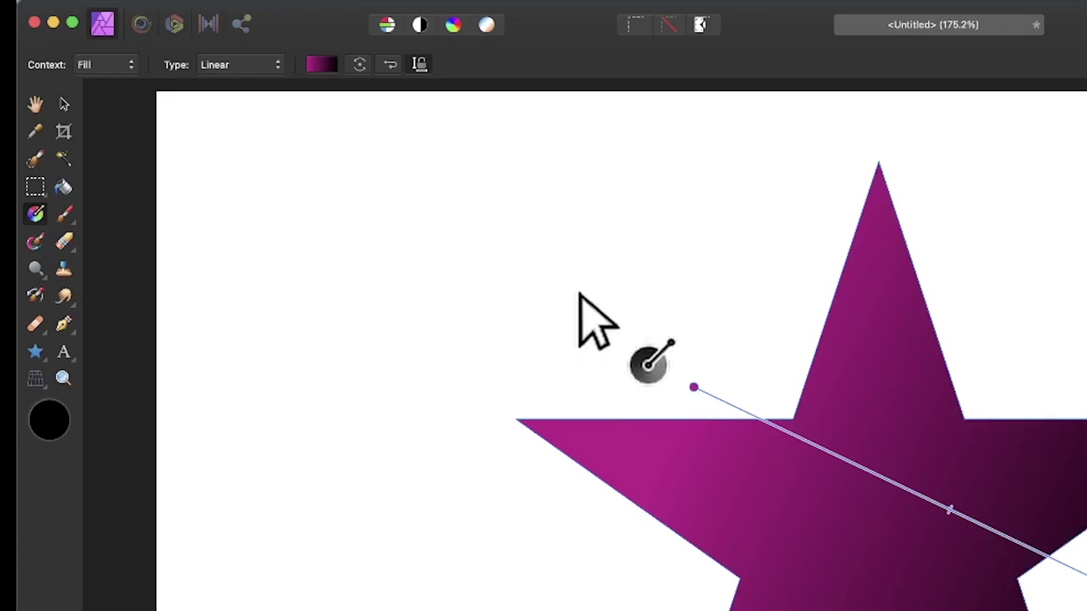
left_click(64, 103)
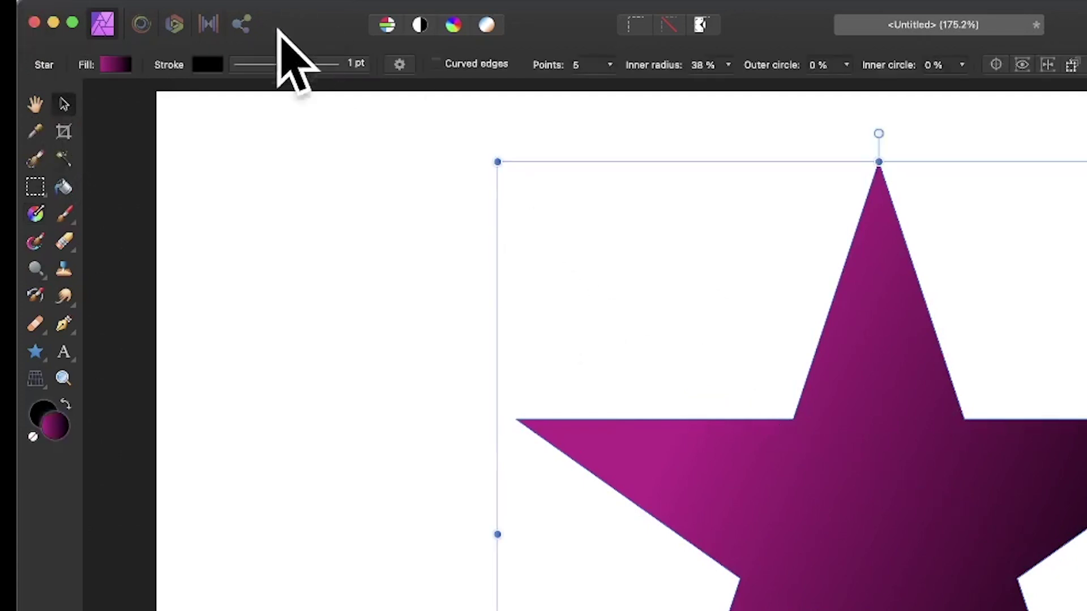
Set the star's stroke width to 31 pt and shape its pressure profile into a curve with two dips
left_click(324, 63)
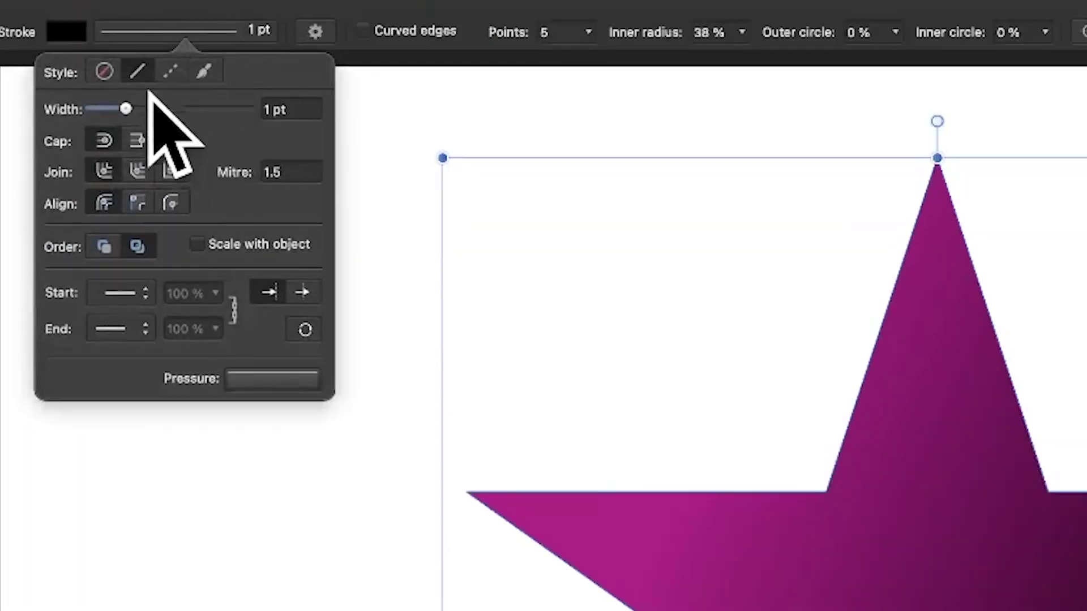
mouse_move(125, 108)
left_mouse_down()
mouse_move(138, 97)
mouse_move(198, 97)
left_mouse_up()
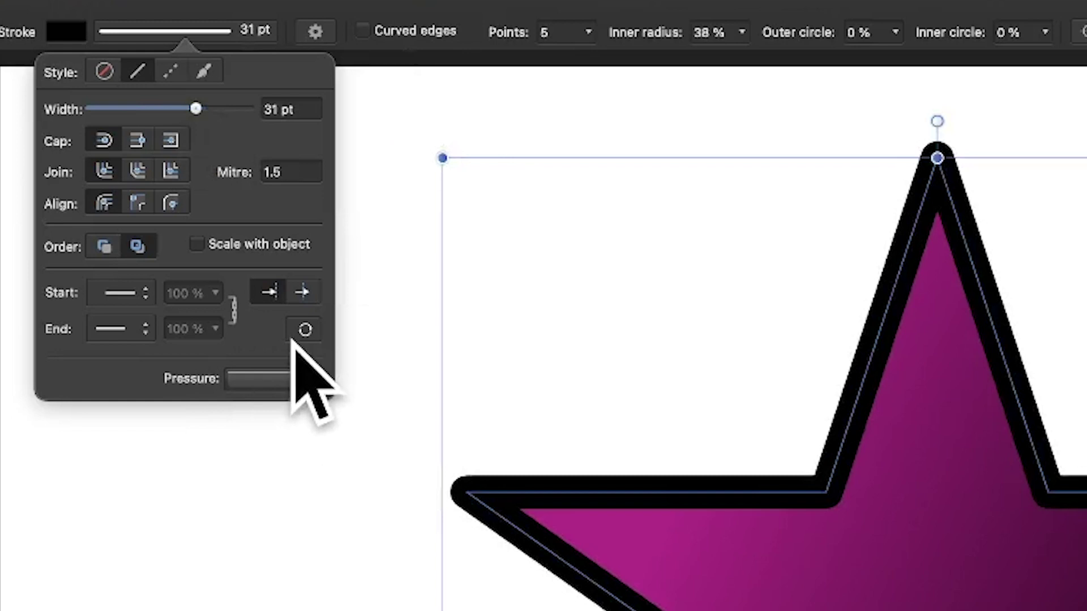
left_click(303, 378)
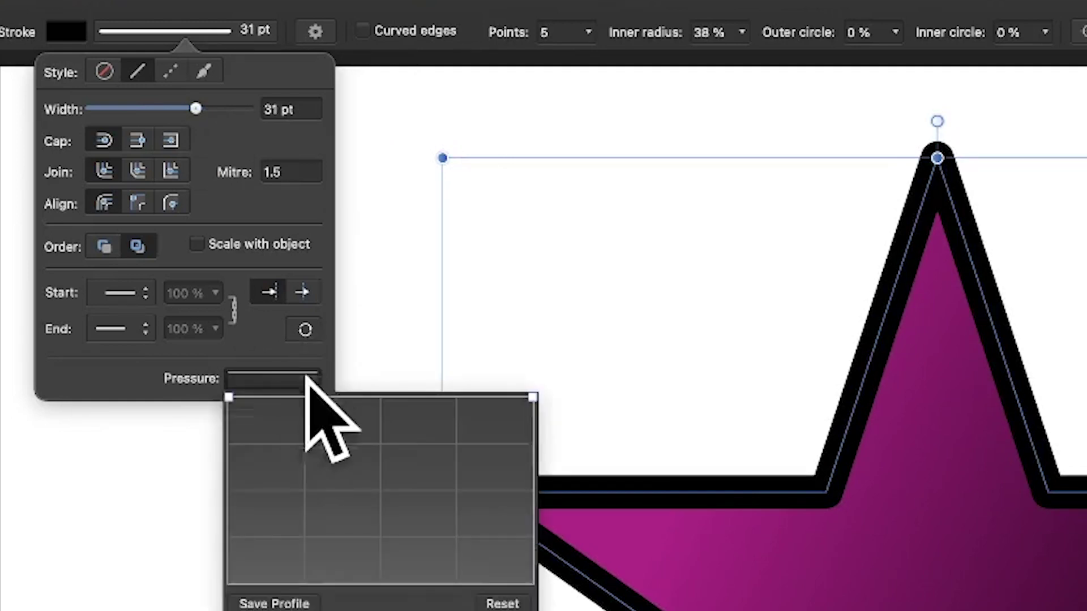
left_click_drag(362, 397, 344, 534)
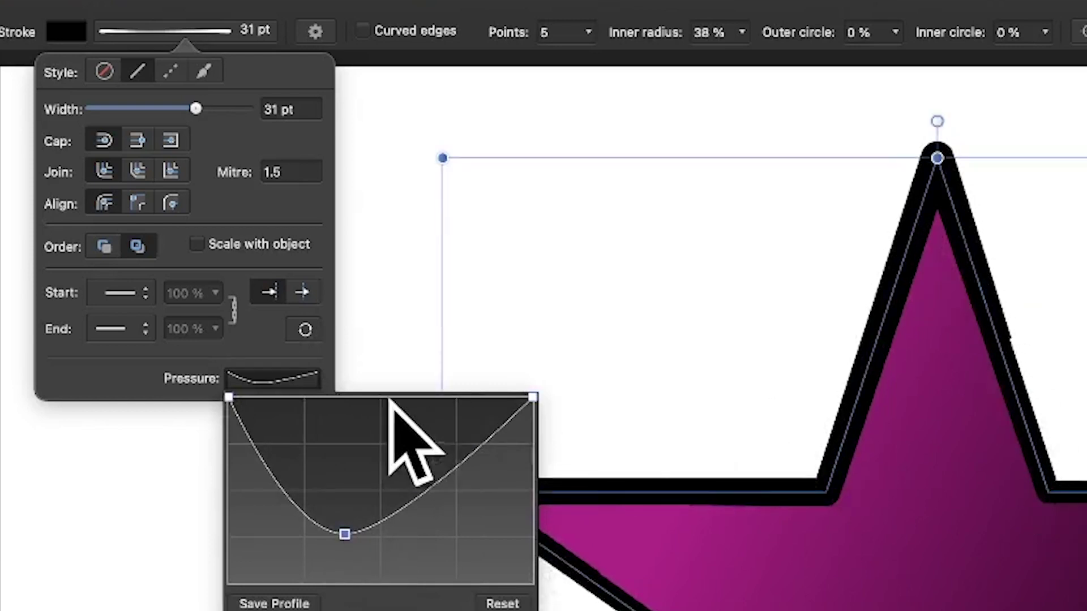
left_click_drag(447, 473, 438, 533)
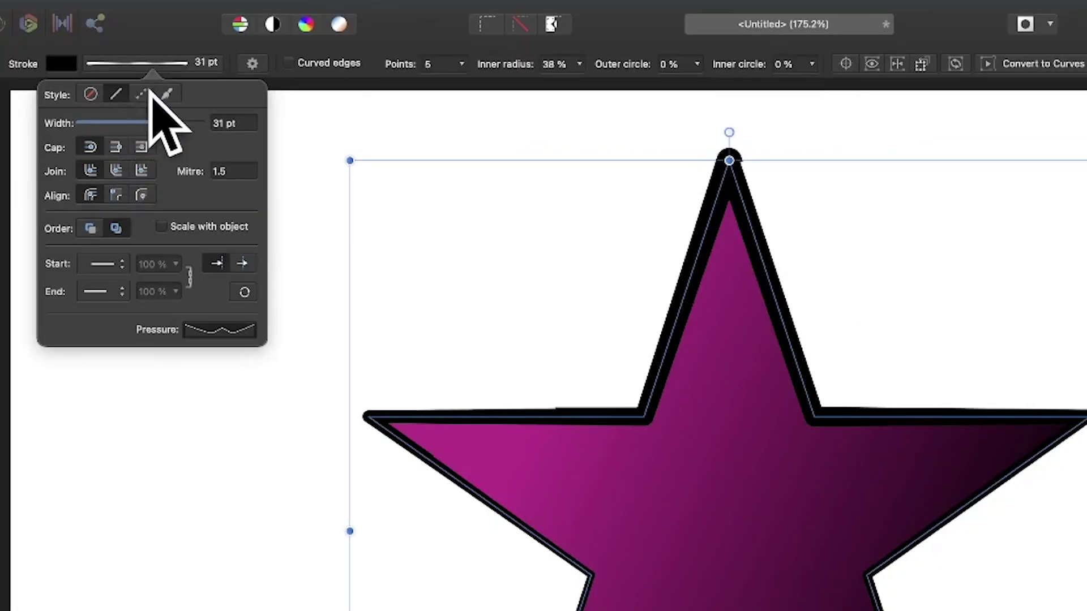
Try a dashed stroke with a Triangle, Tall start arrowhead on the star, and switch to the brush stroke style
left_click(141, 94)
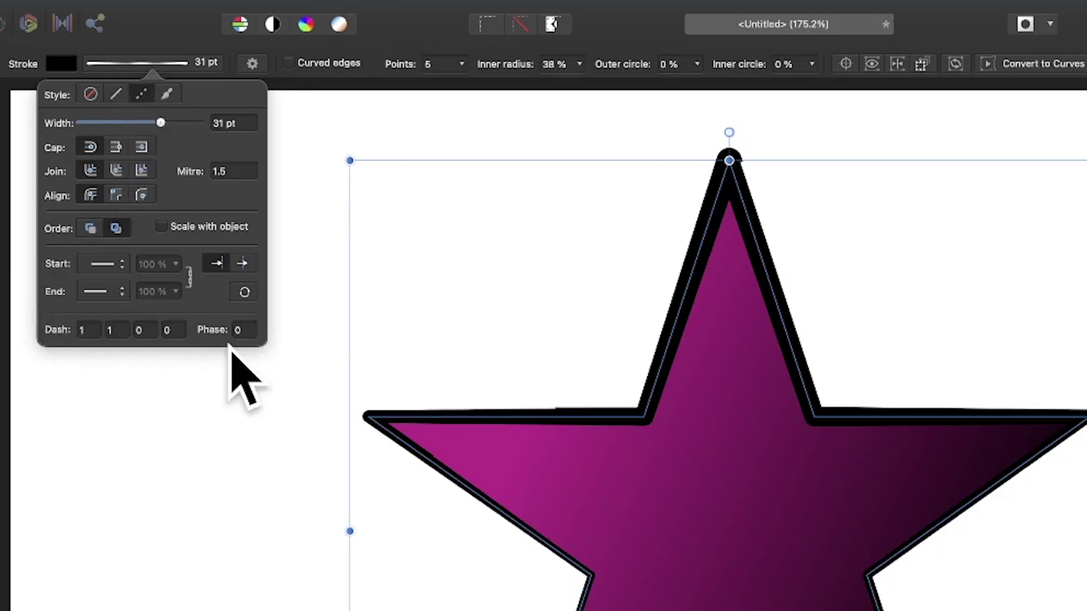
left_click(120, 264)
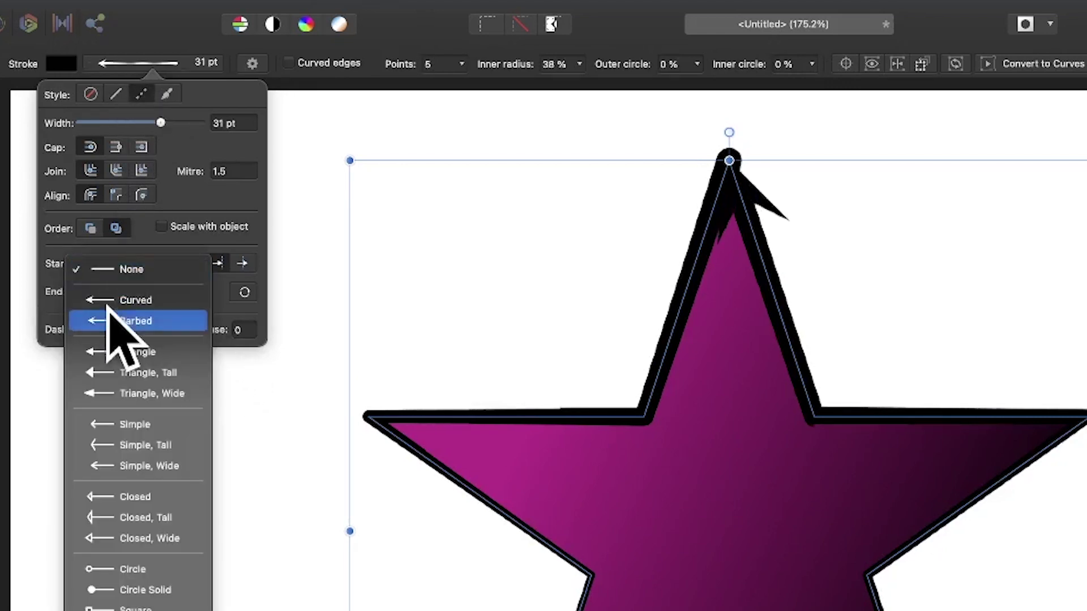
left_click(108, 372)
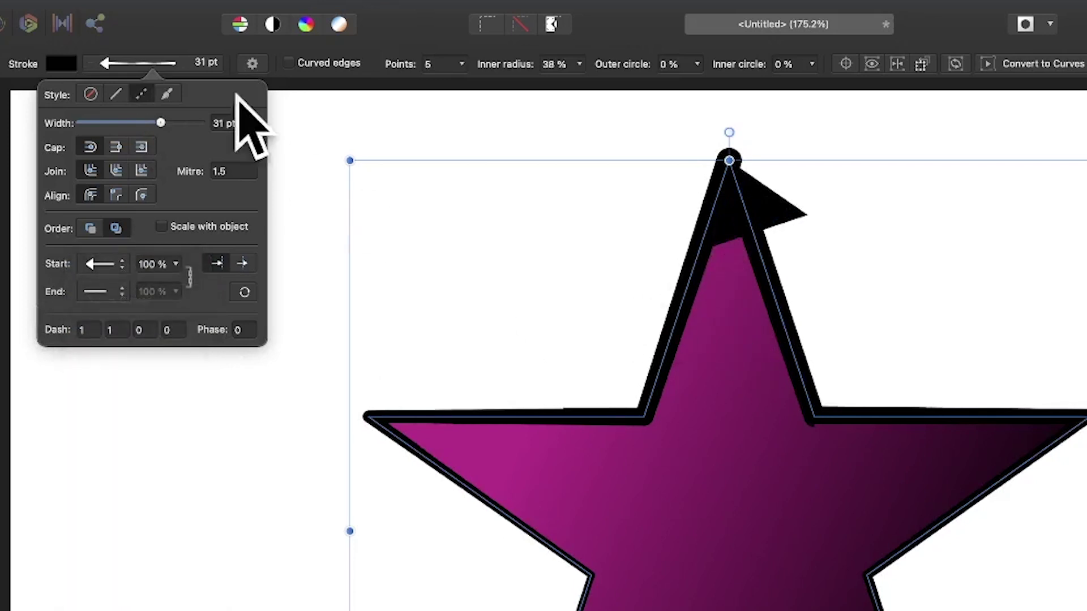
left_click(169, 94)
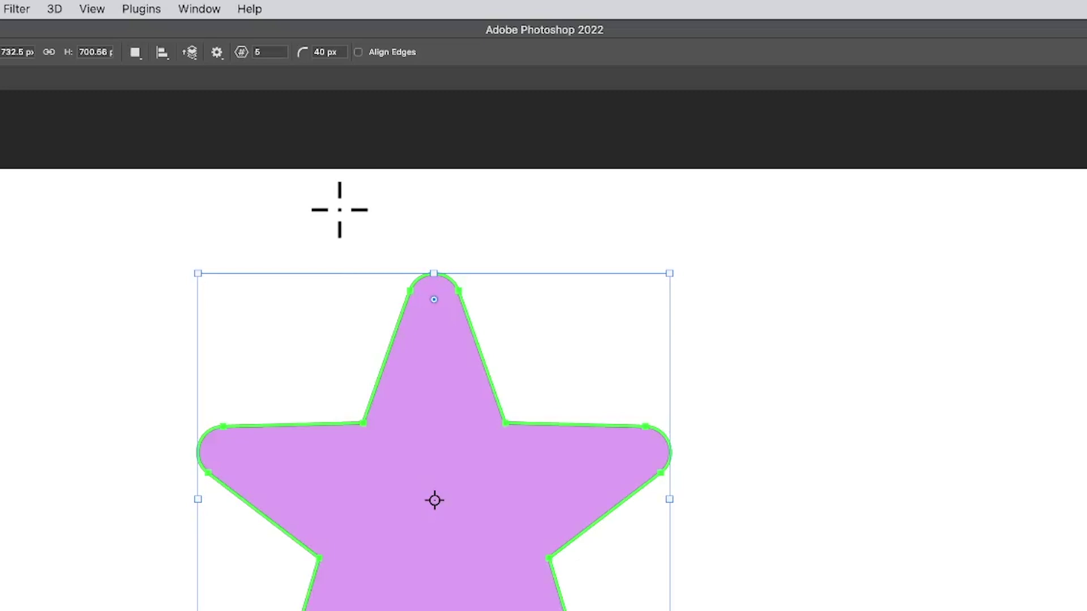
Examine the 3D extrusion and mesh commands available for the rounded five-pointed star
left_click(54, 9)
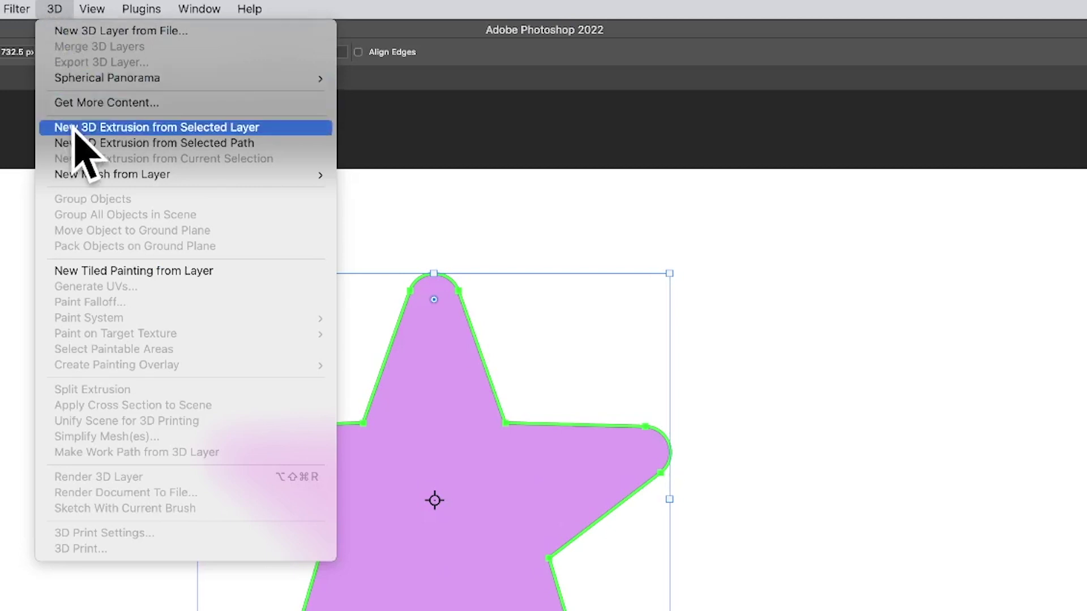
mouse_move(87, 173)
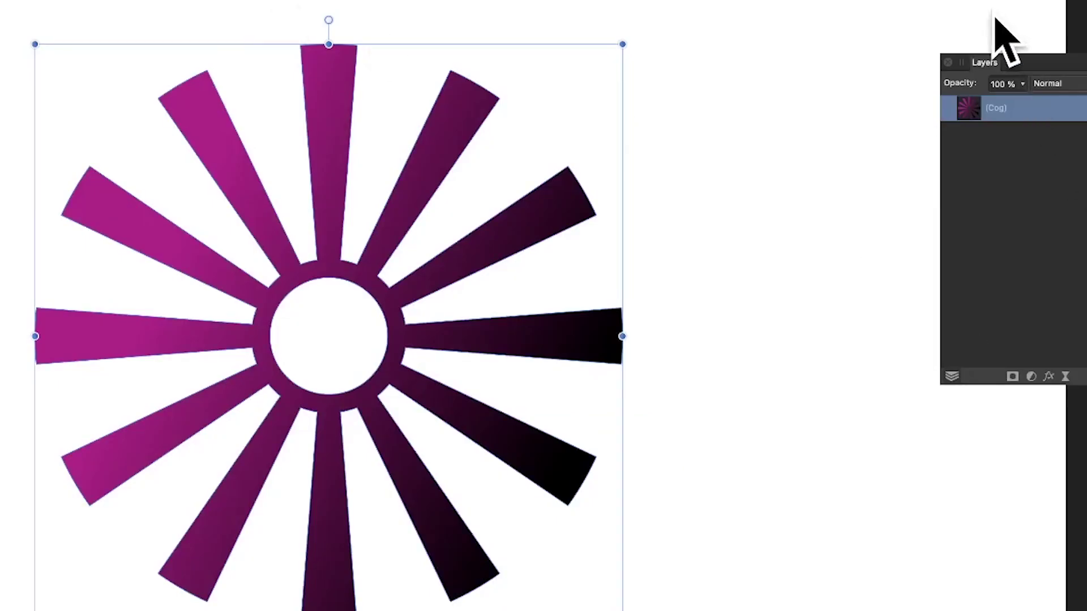
Apply a 3D layer effect with a 22.5 px radius to the cog and adjust the direction of its light
left_click(1049, 377)
left_click(671, 216)
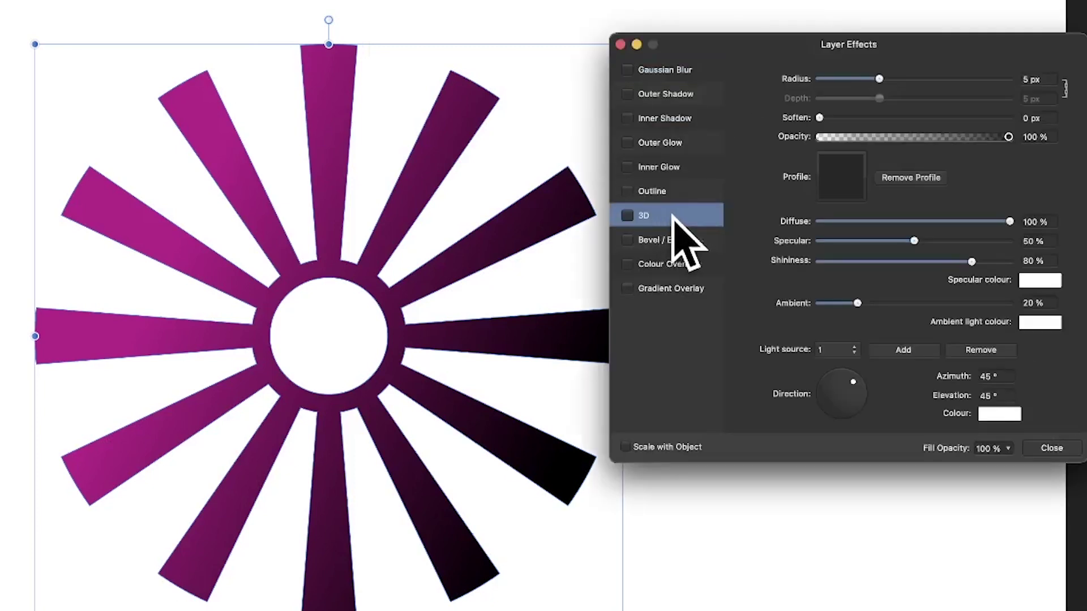
left_click(626, 215)
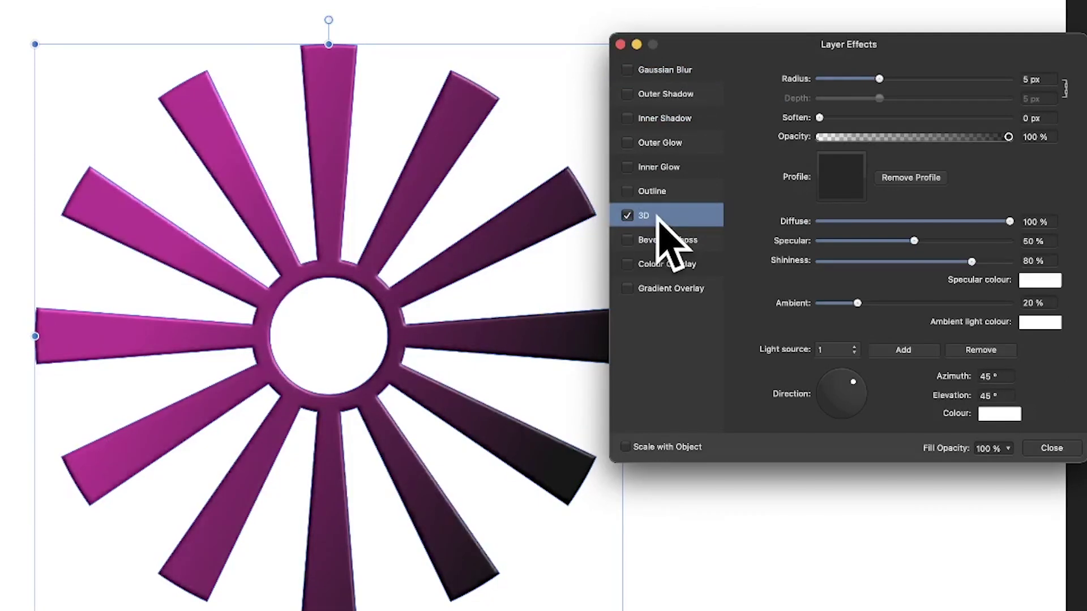
left_click_drag(879, 79, 927, 79)
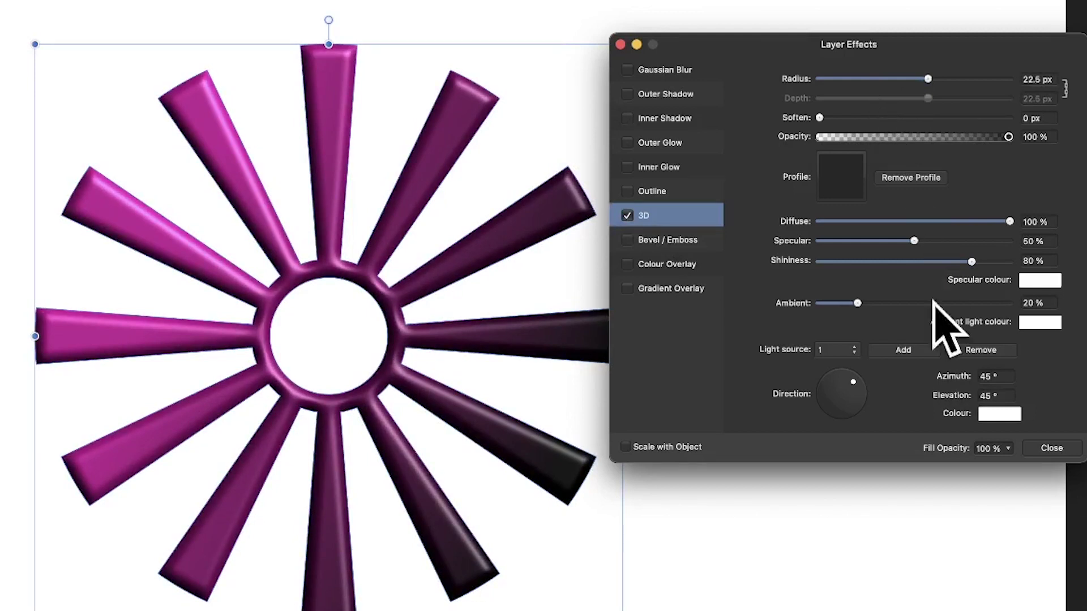
left_click(852, 382)
left_click_drag(852, 382, 845, 392)
left_click(1058, 449)
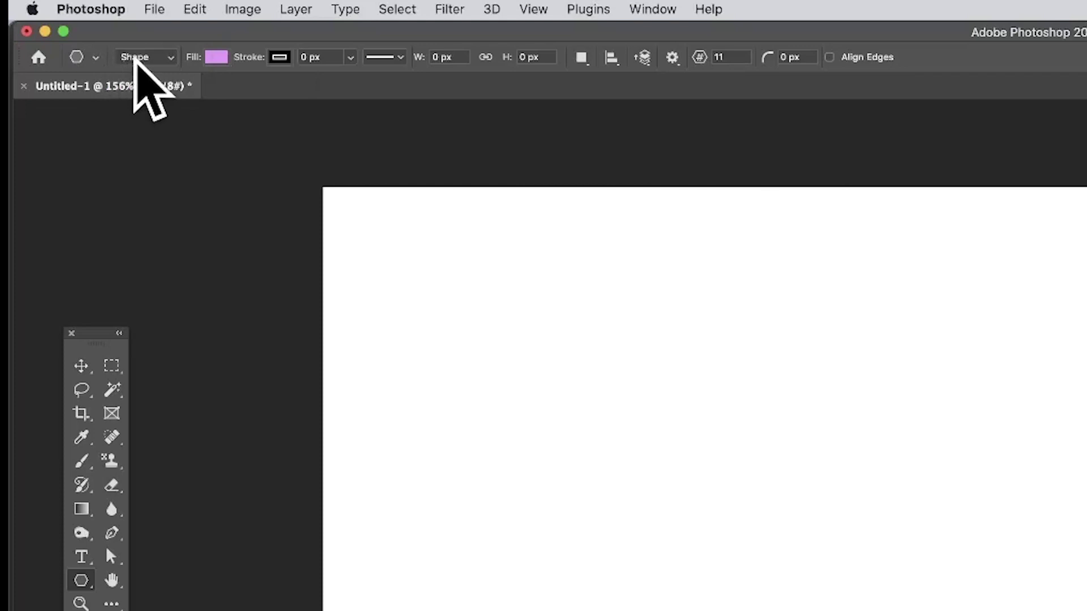
Set the Polygon tool to Pixels mode and draw a large 11-pointed star in the canvas's left half
left_click(134, 59)
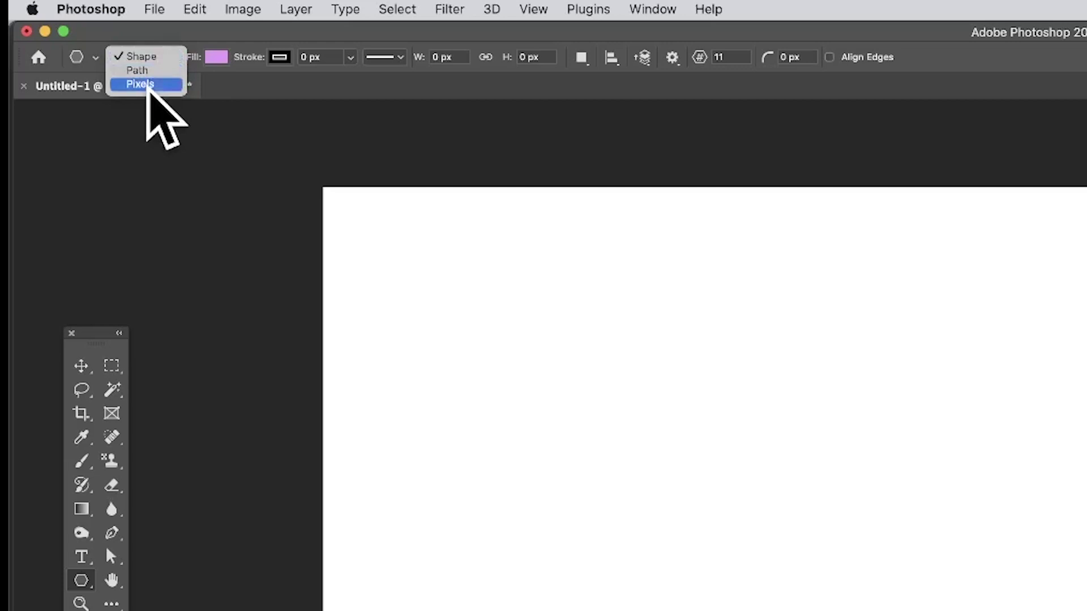
left_click(147, 85)
left_click_drag(522, 221, 1086, 610)
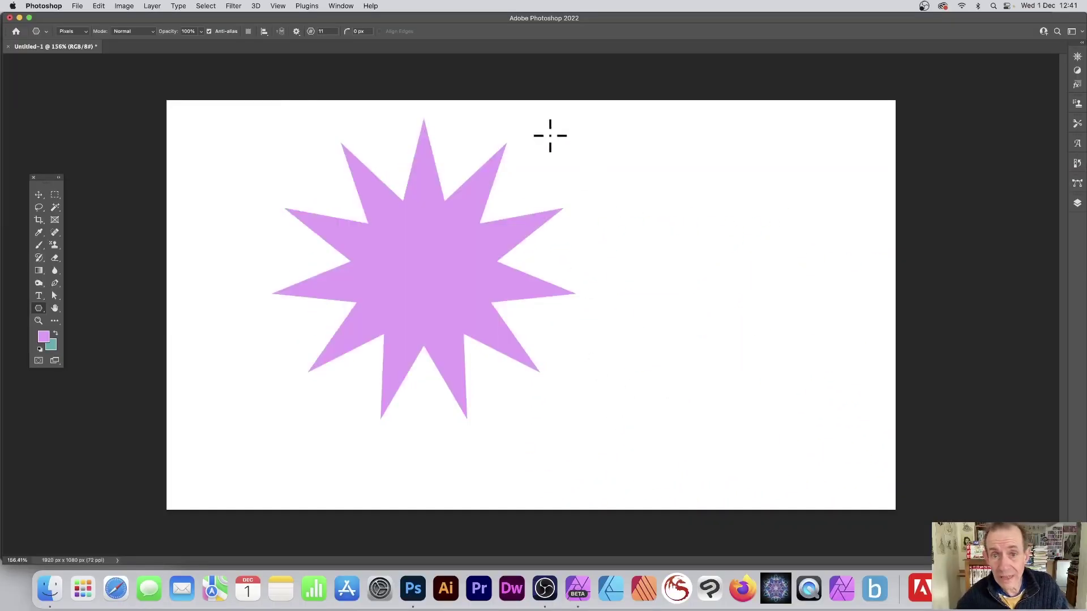
Draw several smaller 11-pointed pixel stars of varying sizes to the right of the large star
mouse_move(549, 135)
left_mouse_down()
mouse_move(645, 226)
mouse_move(635, 221)
mouse_move(747, 364)
left_mouse_up()
left_click_drag(649, 123, 763, 234)
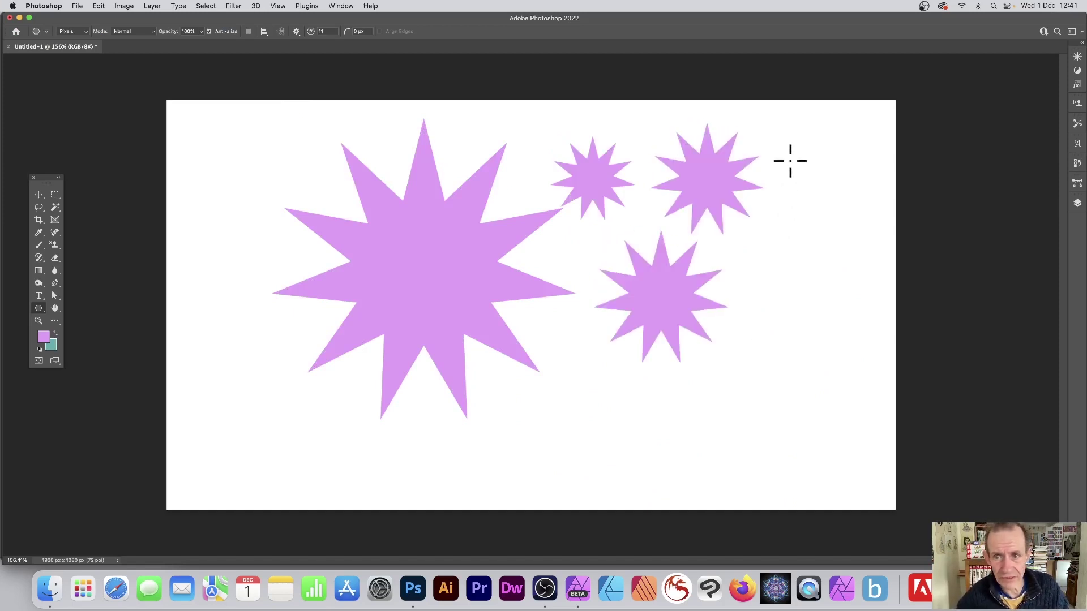
left_click_drag(761, 111, 839, 188)
left_click_drag(772, 217, 858, 306)
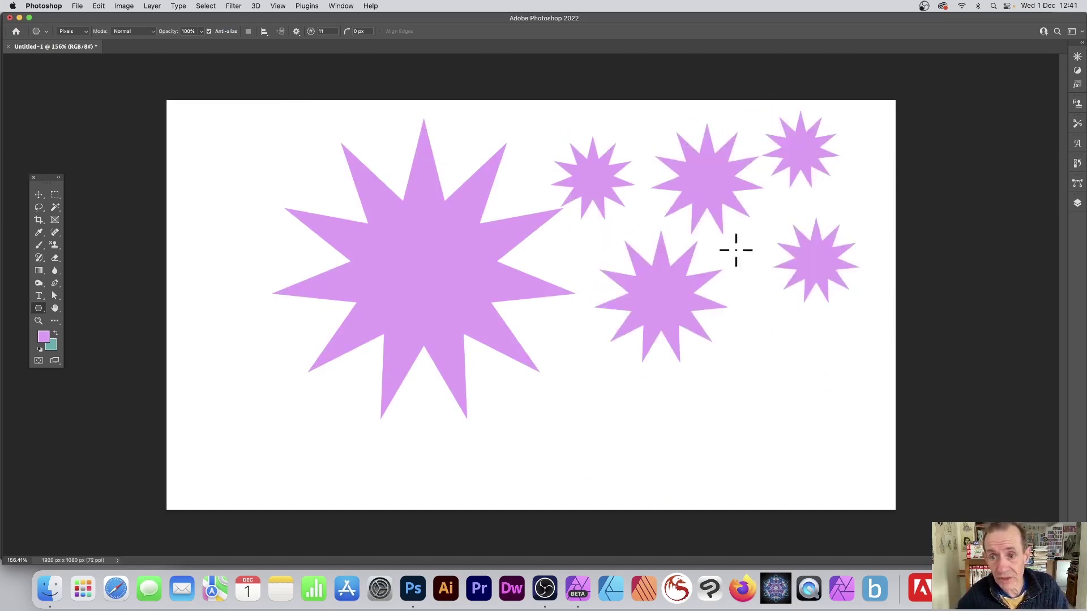
left_click_drag(733, 237, 768, 273)
mouse_move(761, 185)
left_mouse_down()
mouse_move(726, 150)
mouse_move(753, 177)
left_mouse_up()
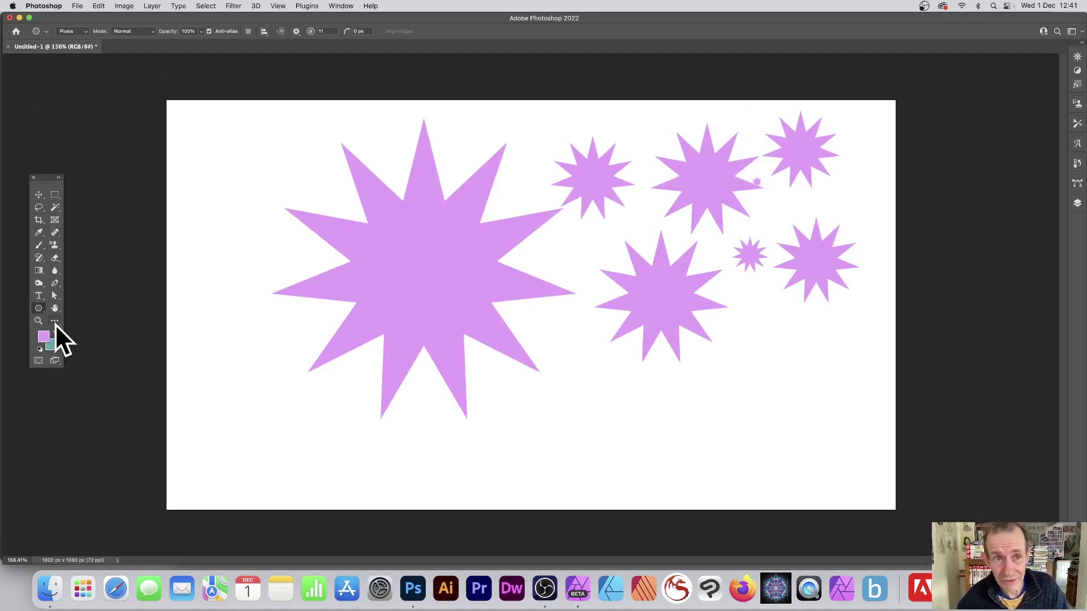
Switch to Affinity Photo and examine the layer commands available for the orange star
left_click(578, 589)
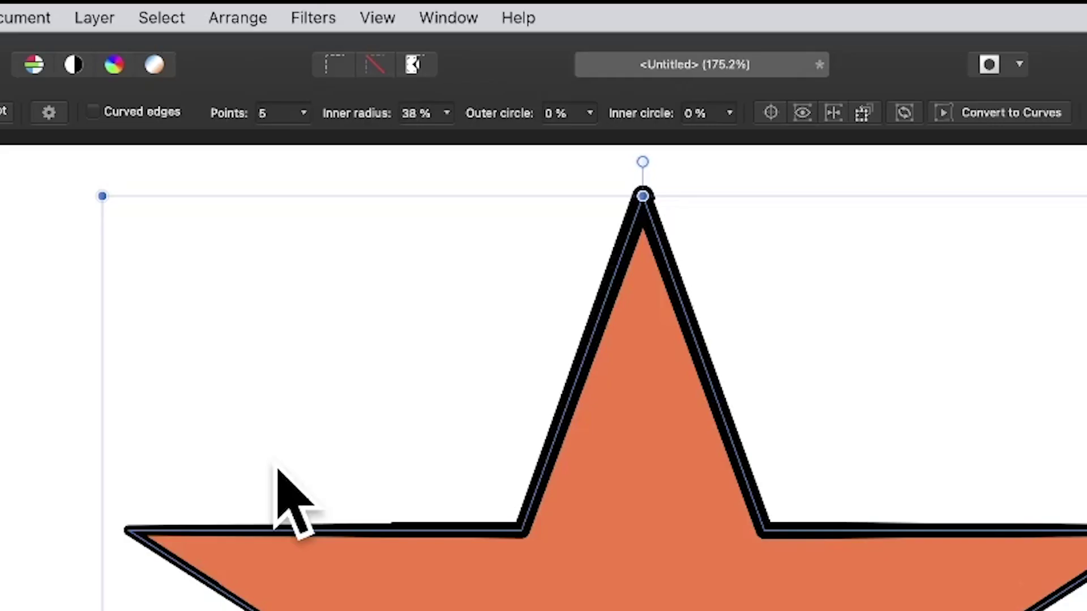
left_click(91, 17)
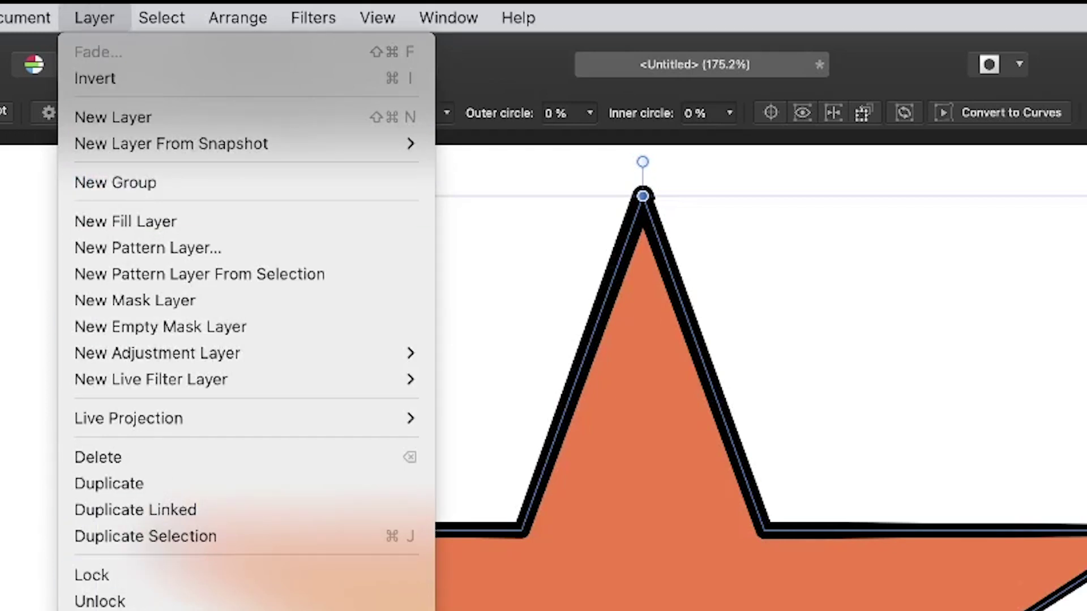
key("Escape")
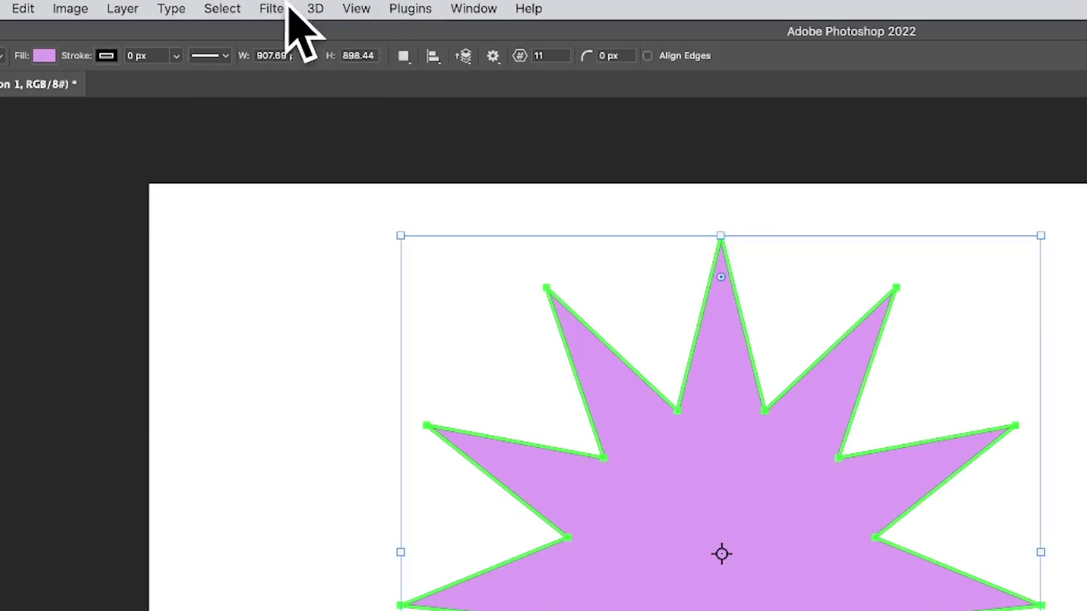
Switch to Photoshop and start a Box Blur on the purple star, converting its shape layer to a smart object
left_click(281, 7)
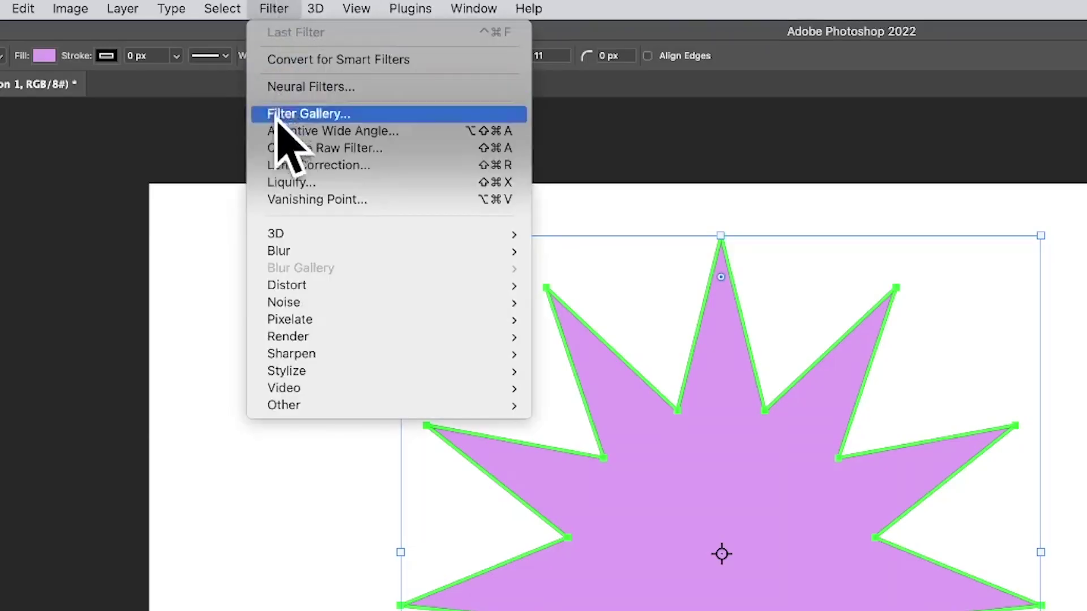
mouse_move(283, 251)
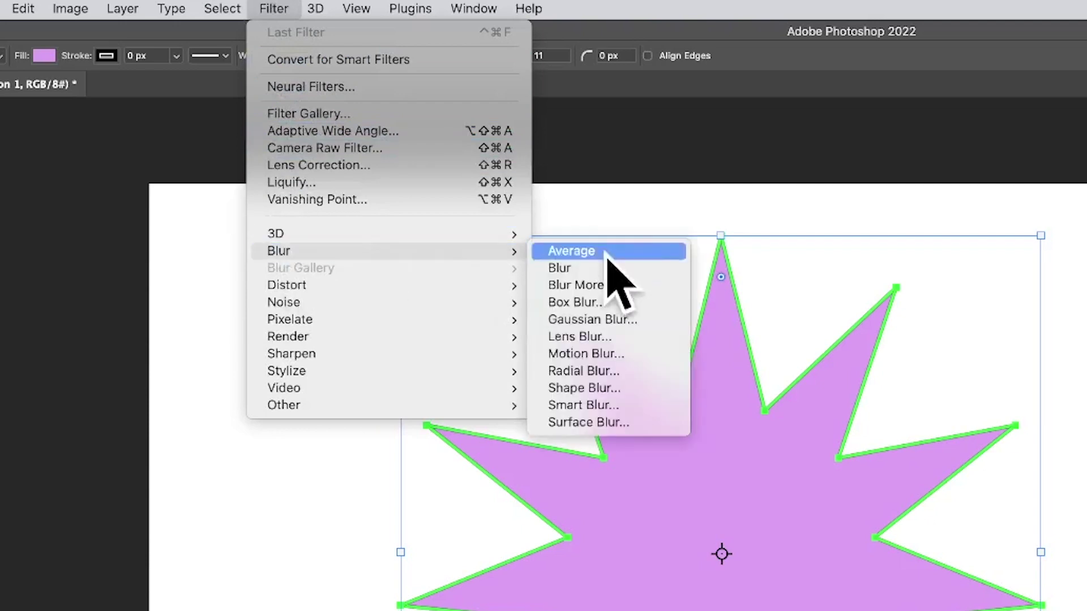
left_click(600, 318)
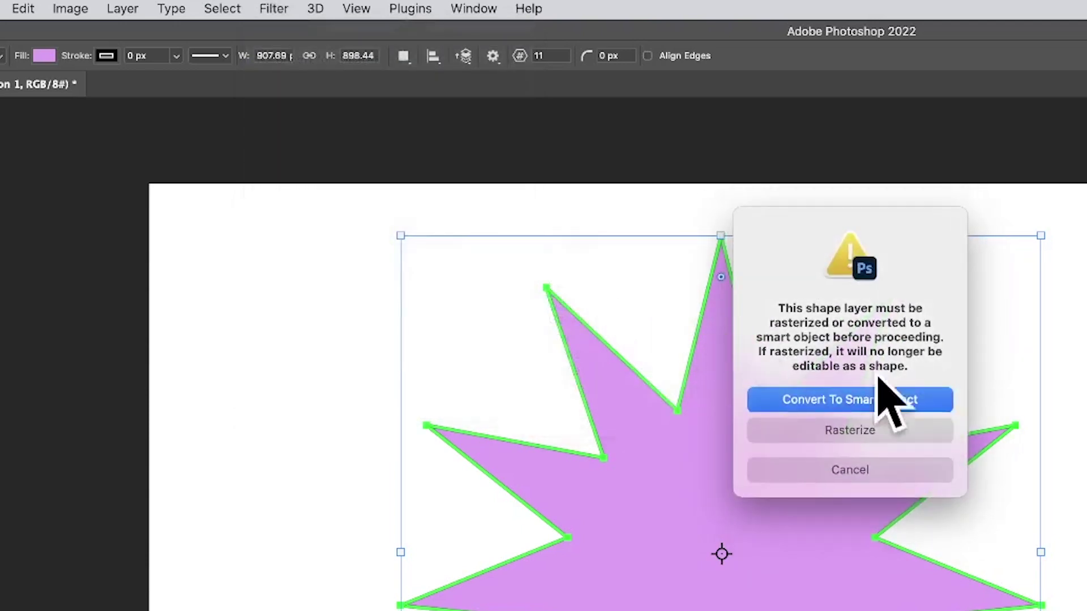
left_click(842, 399)
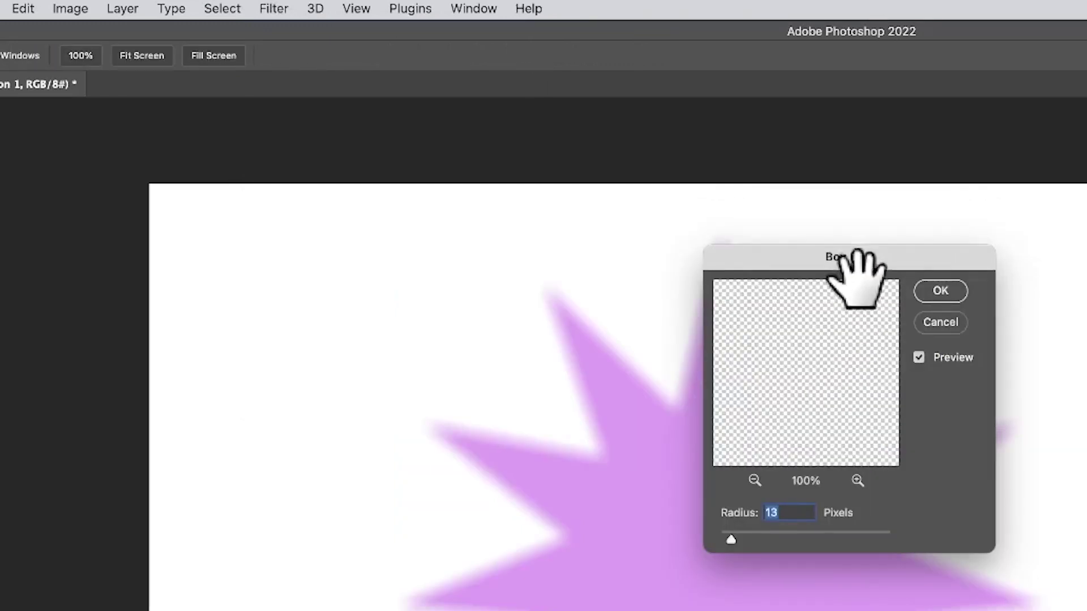
Apply the Box Blur with a radius of about 29 px and display the star's layer stack
left_click_drag(854, 253, 954, 245)
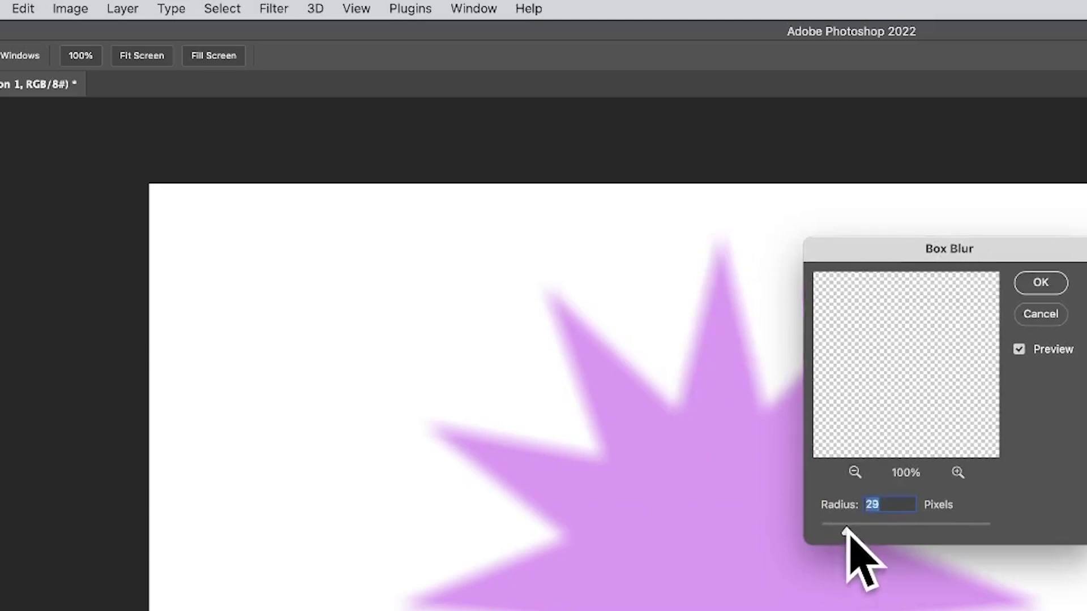
left_click(1039, 284)
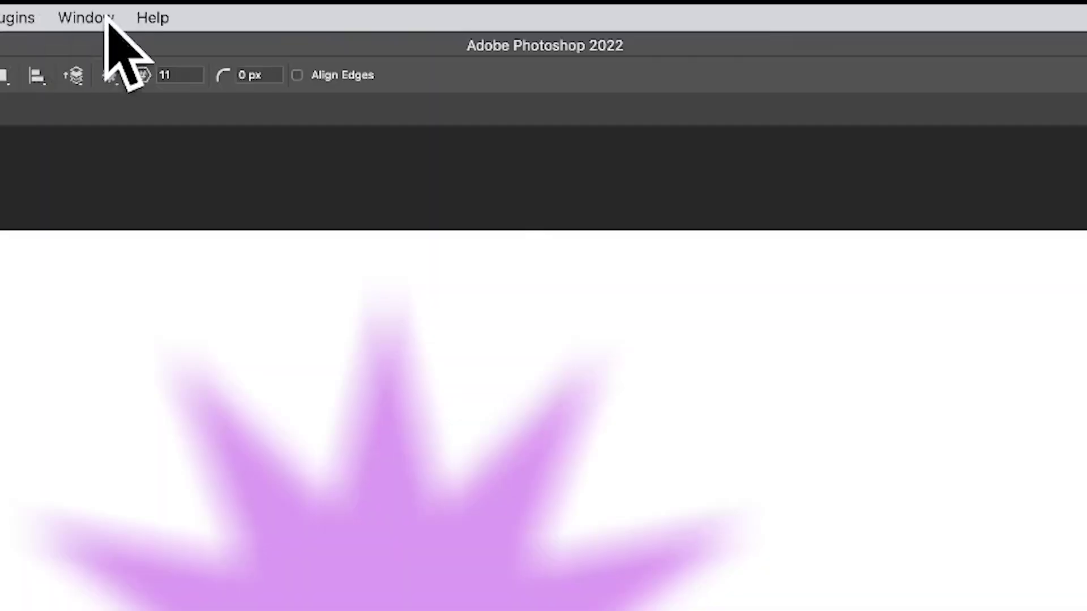
left_click(85, 18)
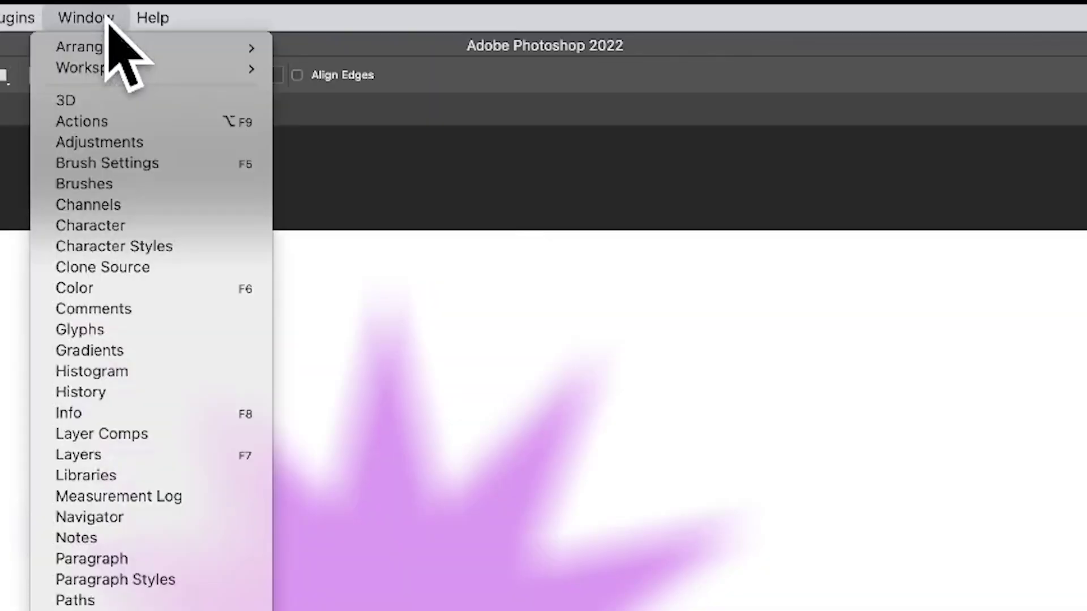
left_click(102, 449)
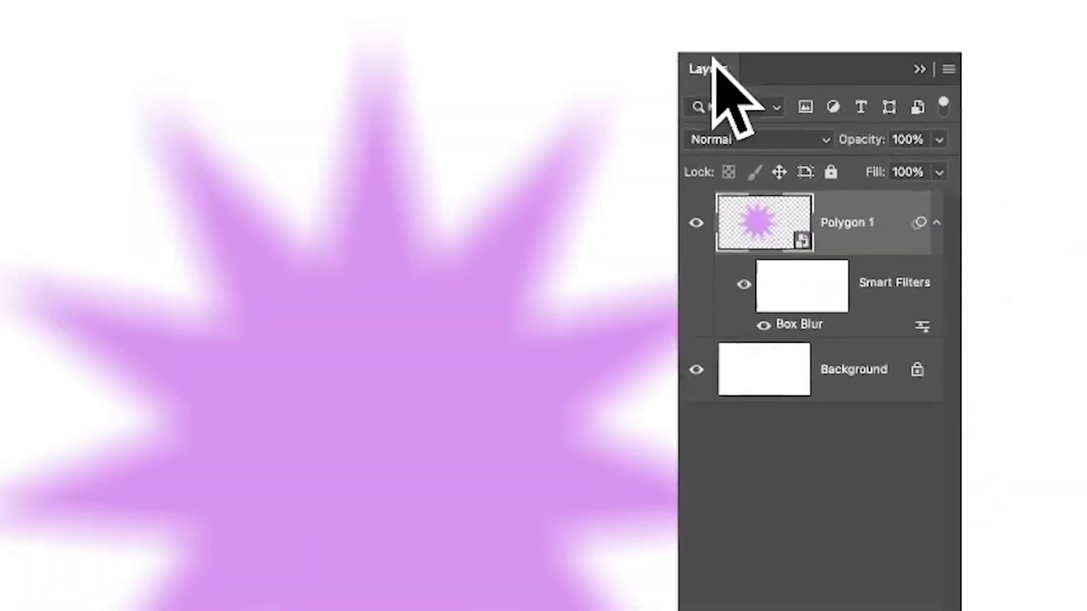
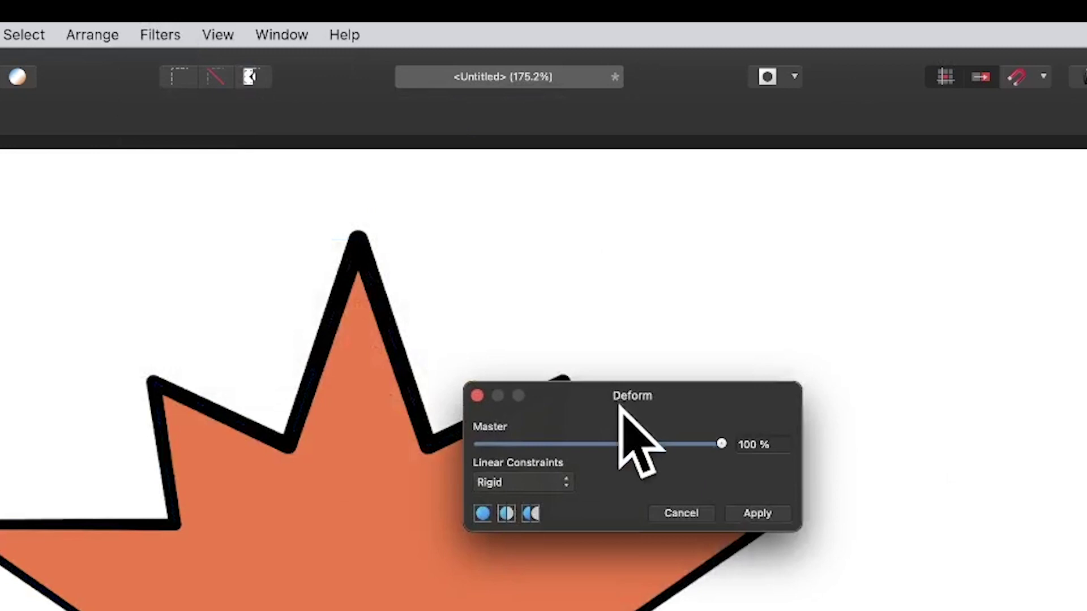
Switch to Affinity Photo, deform the orange star with three control points by pulling the central one up and left, and undo the deformation
left_click(276, 400)
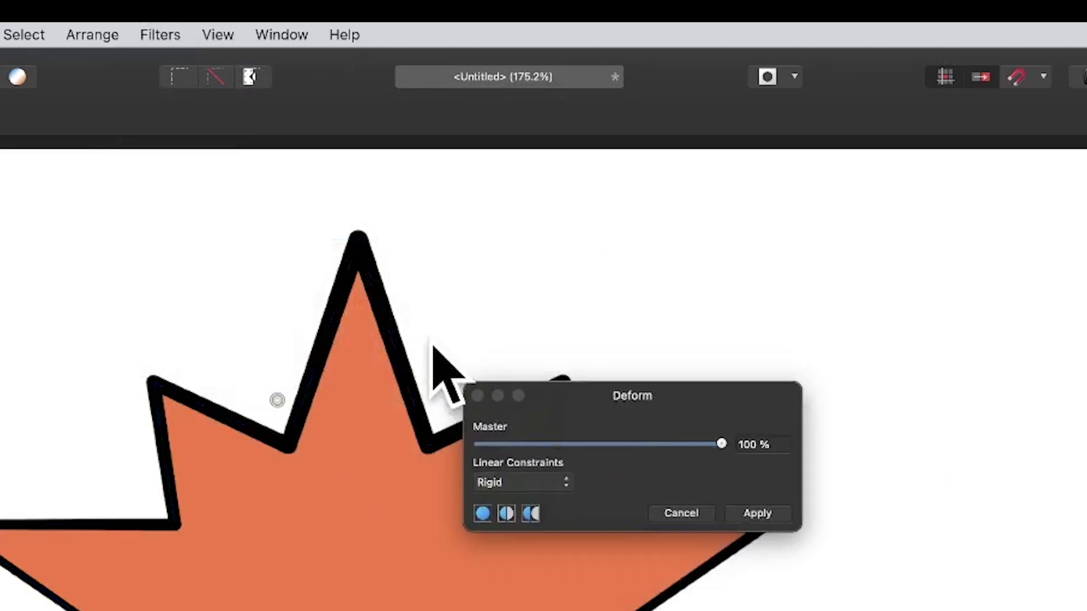
left_click(437, 332)
left_click(336, 556)
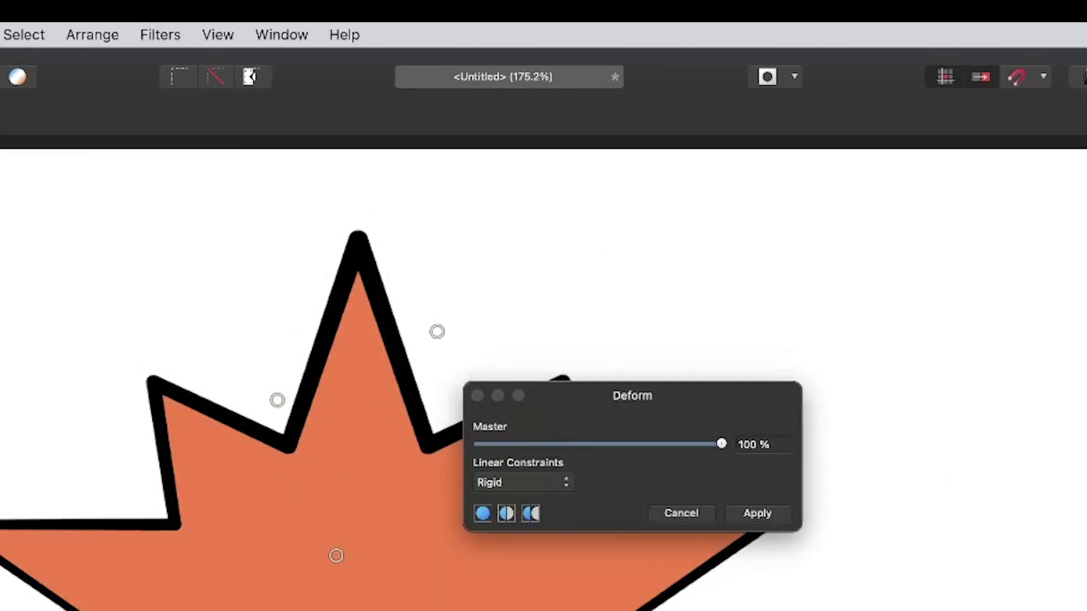
left_click_drag(336, 556, 101, 390)
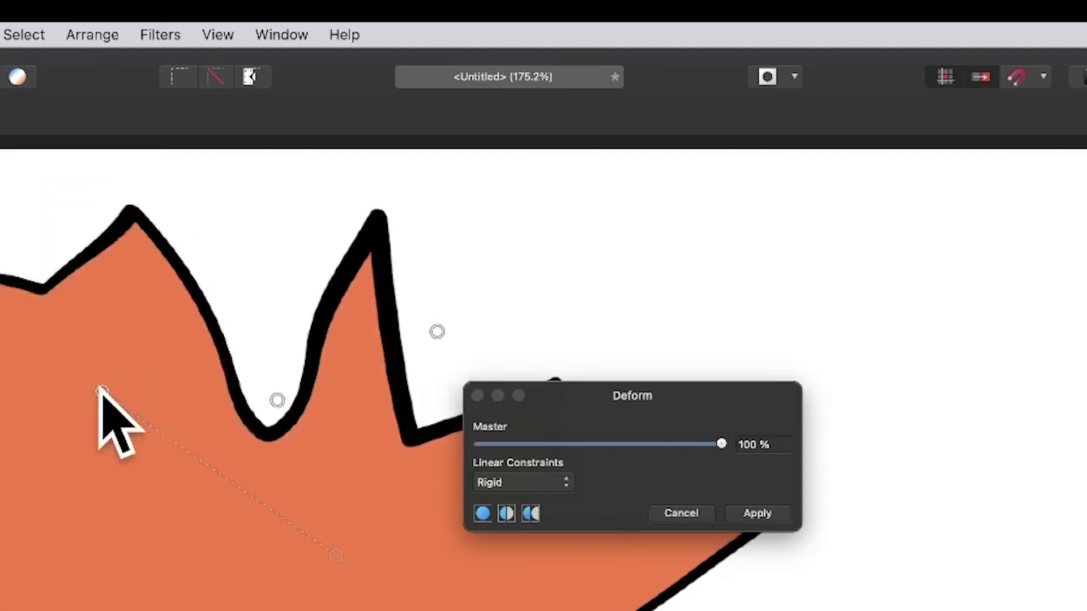
left_click(753, 512)
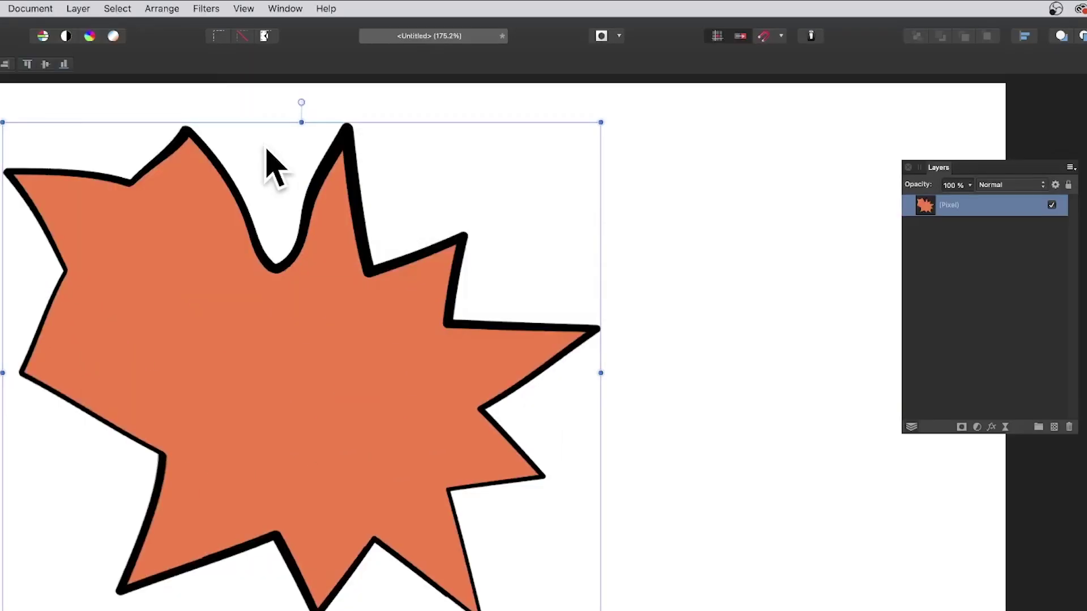
key("ctrl+z")
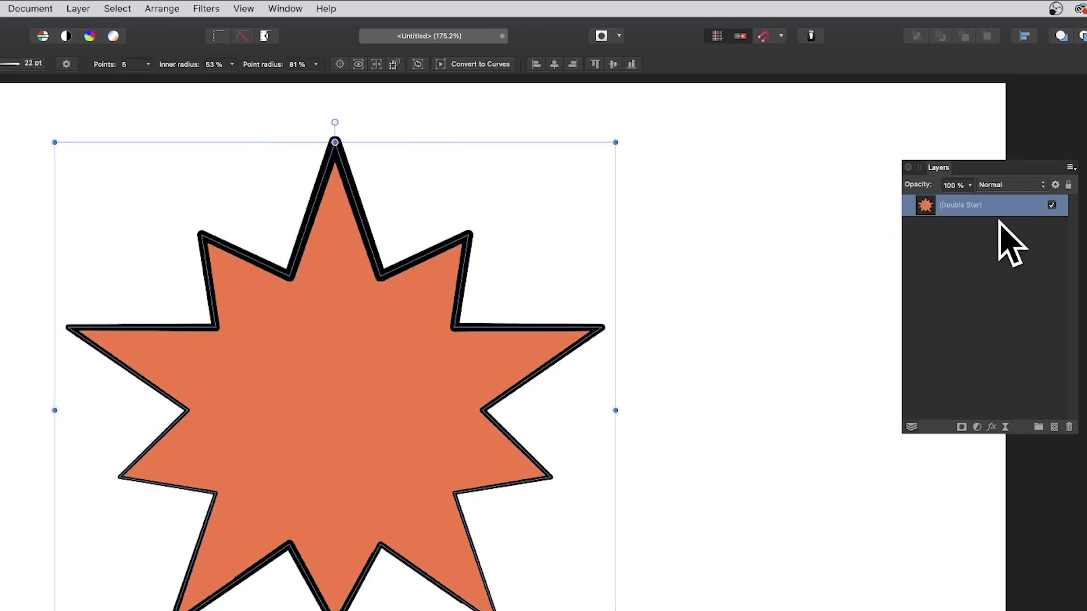
Add a live Box Blur filter layer with a 35.7 px radius to the orange star
left_click(79, 9)
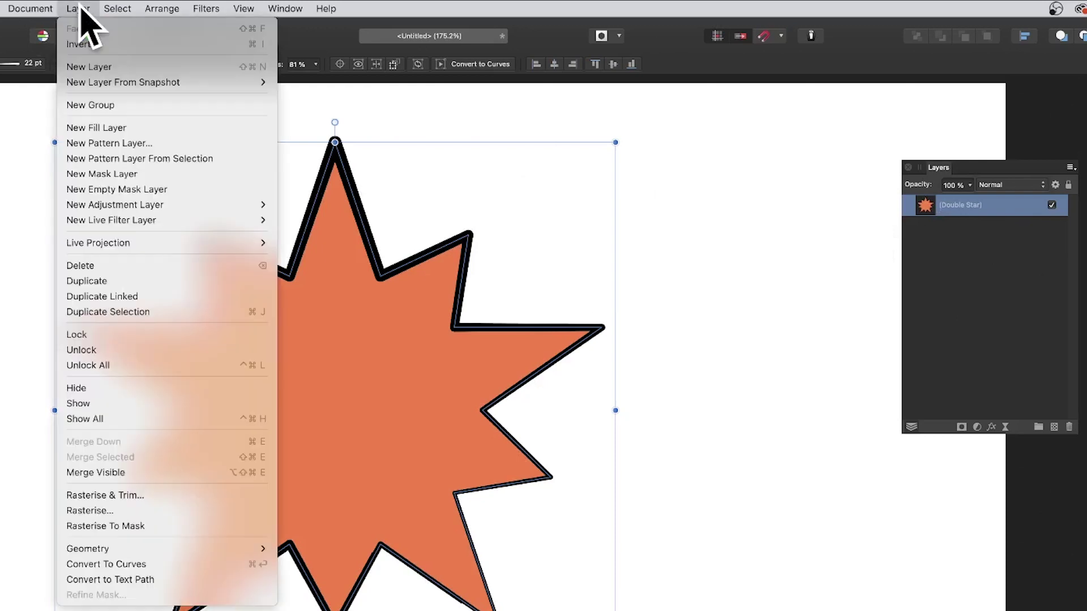
mouse_move(114, 219)
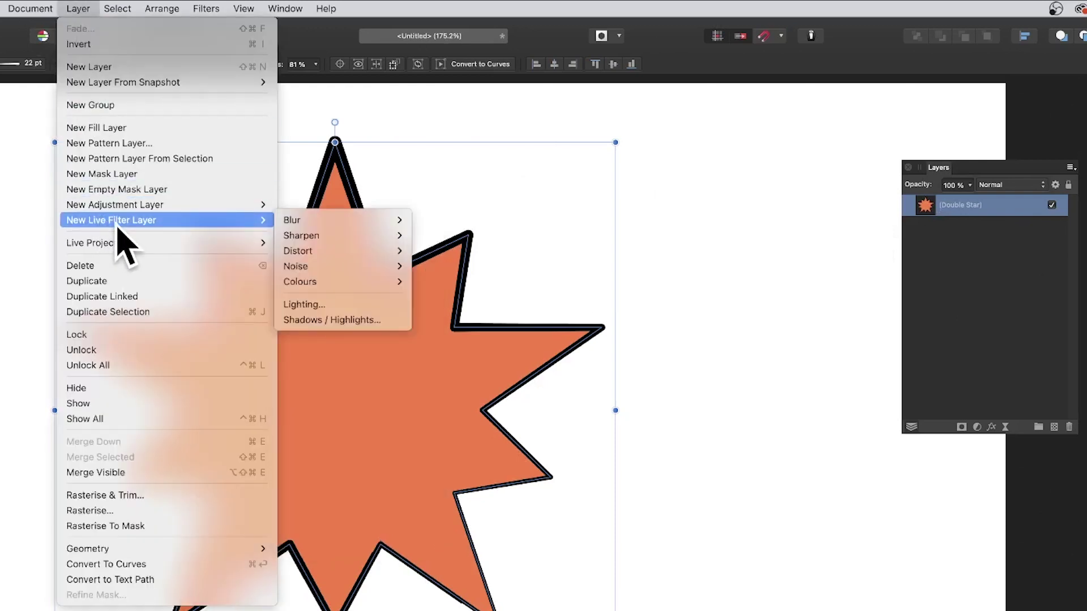
mouse_move(343, 223)
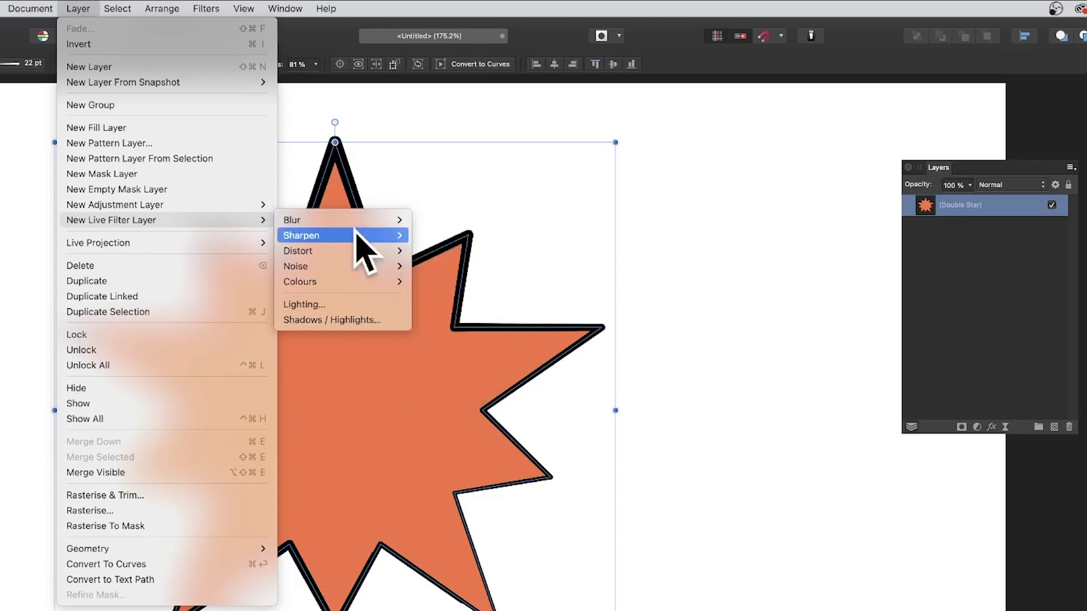
mouse_move(352, 287)
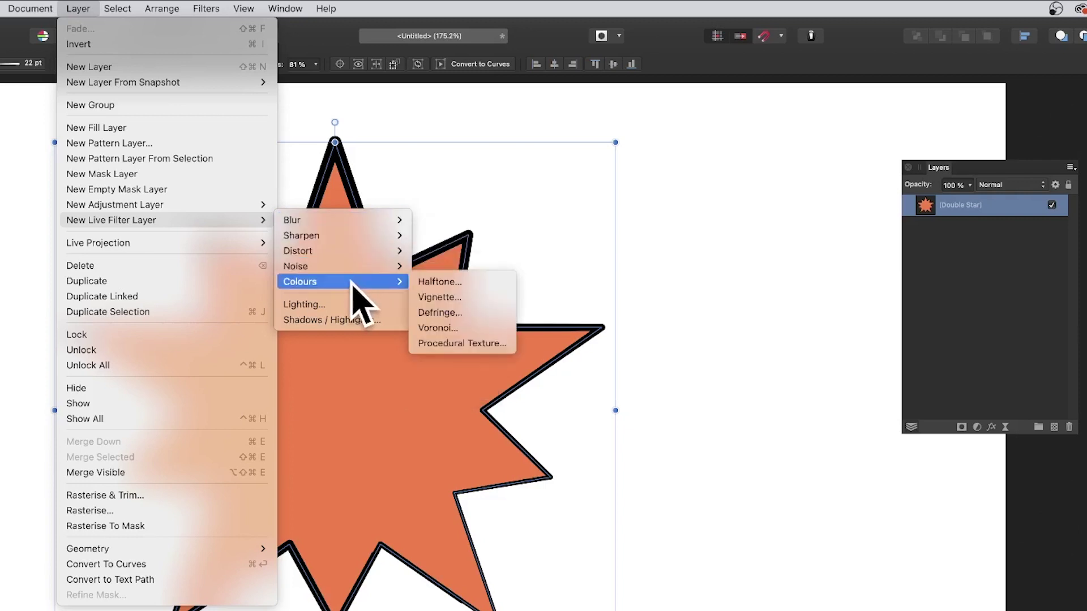
mouse_move(348, 244)
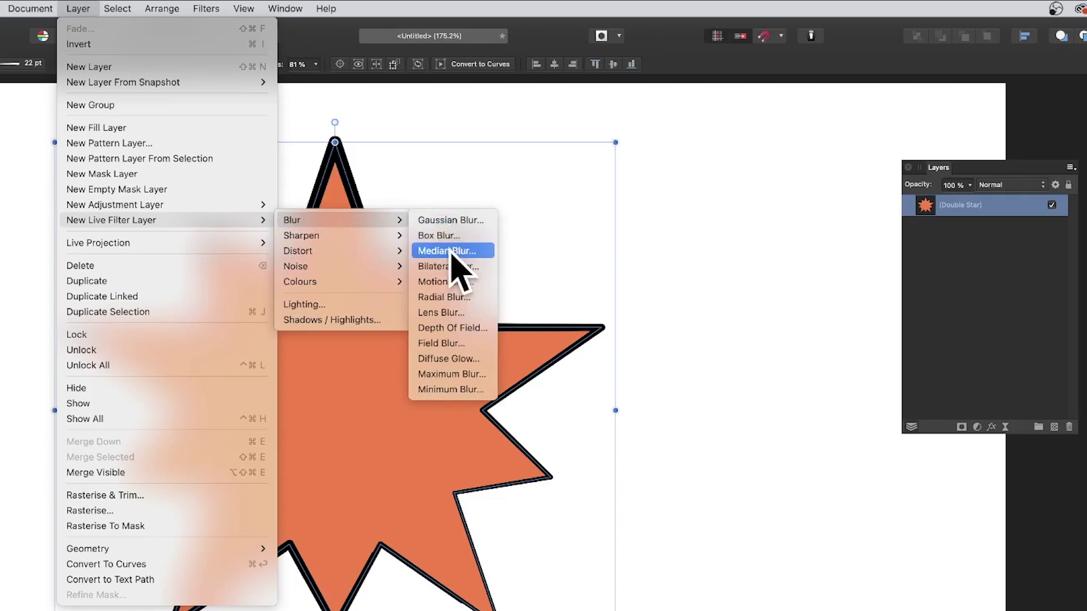
left_click(447, 236)
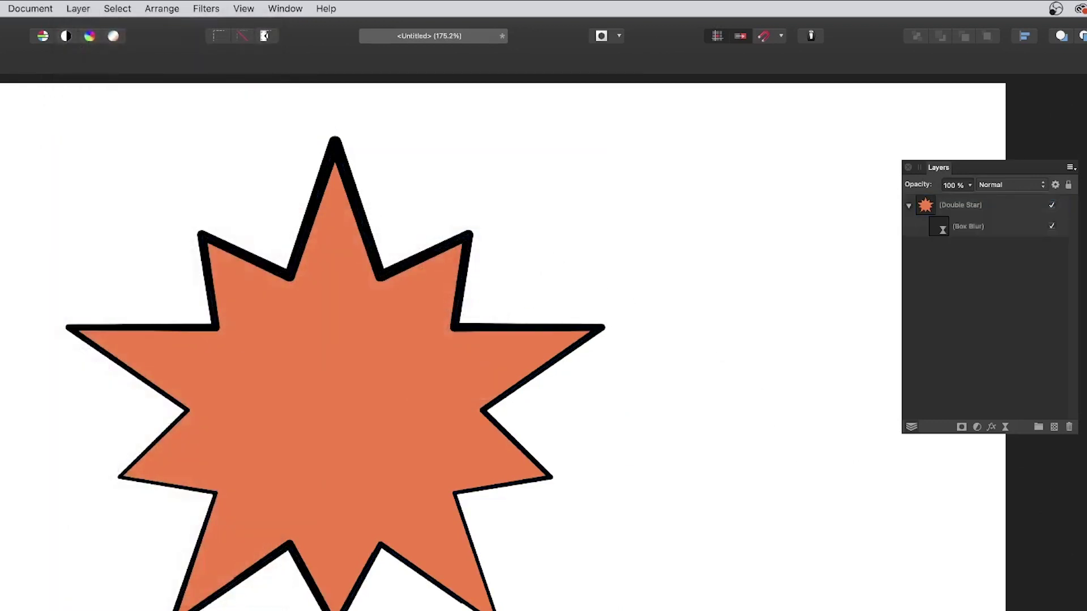
left_click_drag(441, 337, 470, 316)
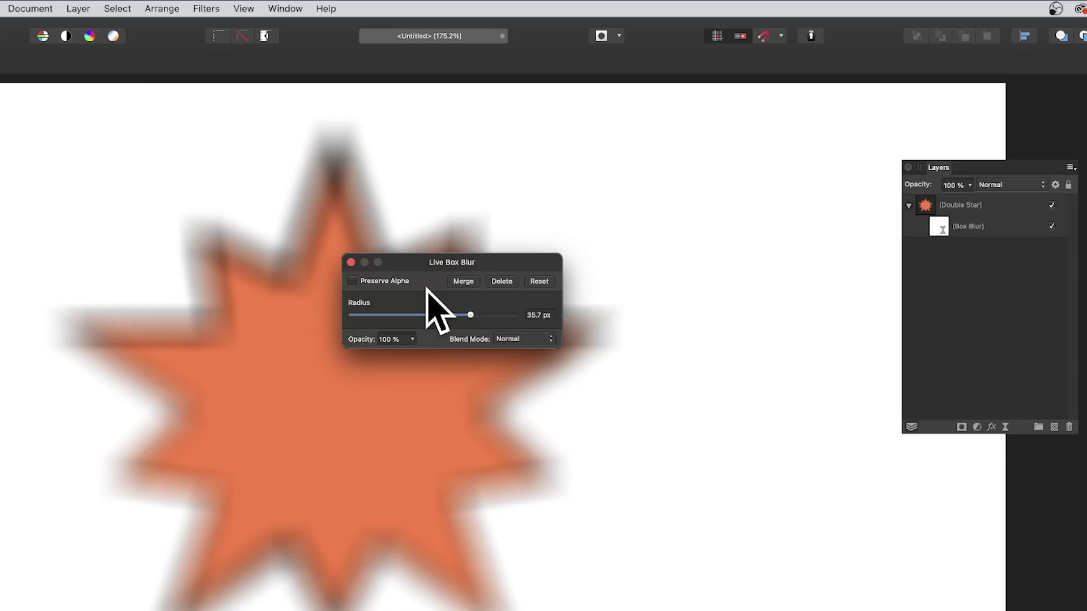
Set the live Box Blur's blend mode to Linear Burn, close its settings and select the filter layer
left_click(539, 340)
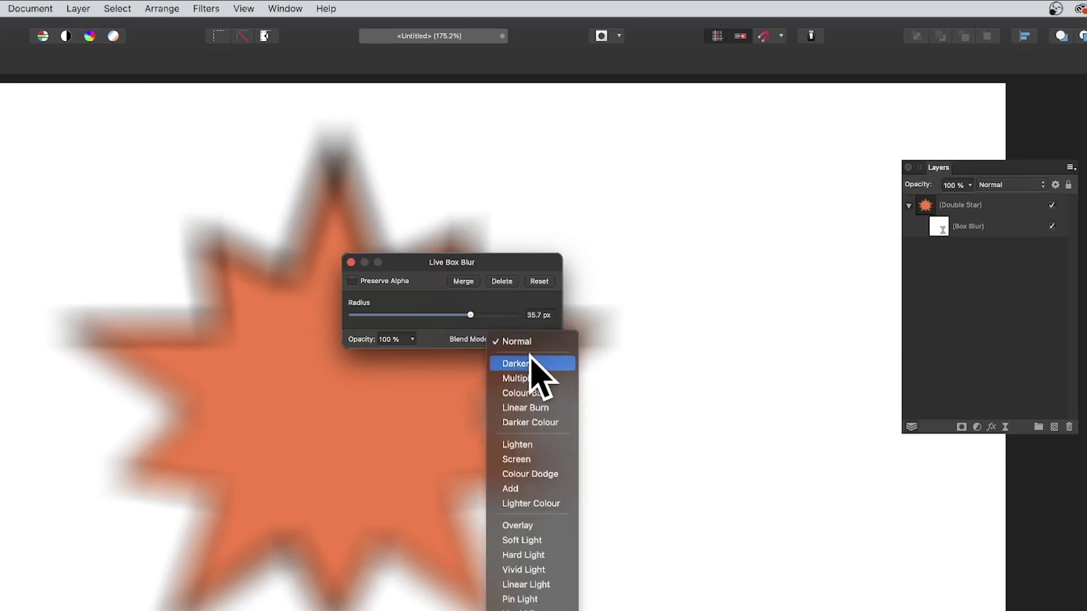
left_click(527, 406)
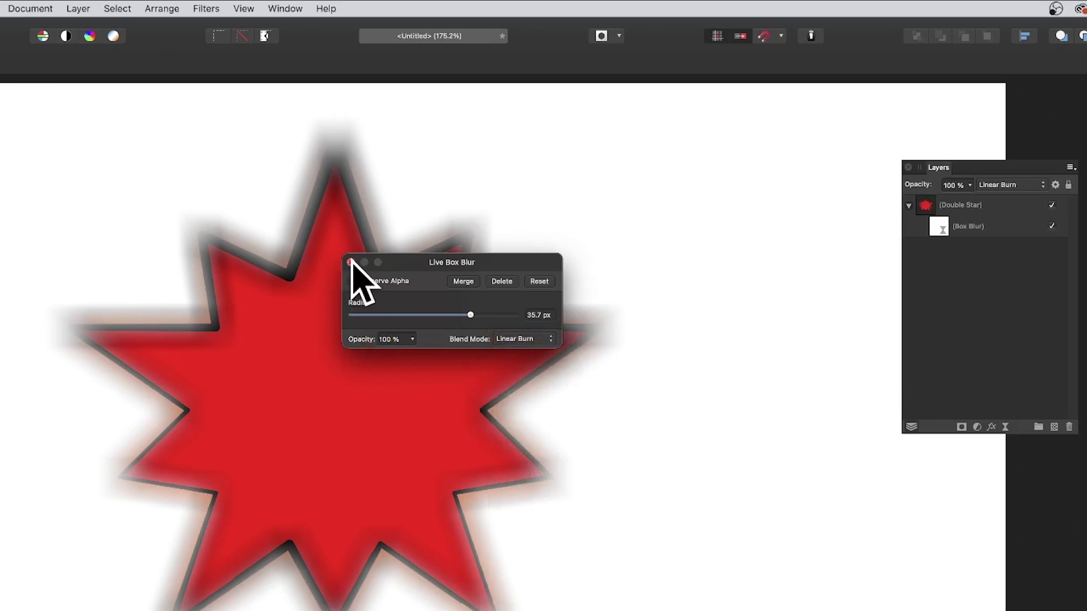
left_click(351, 262)
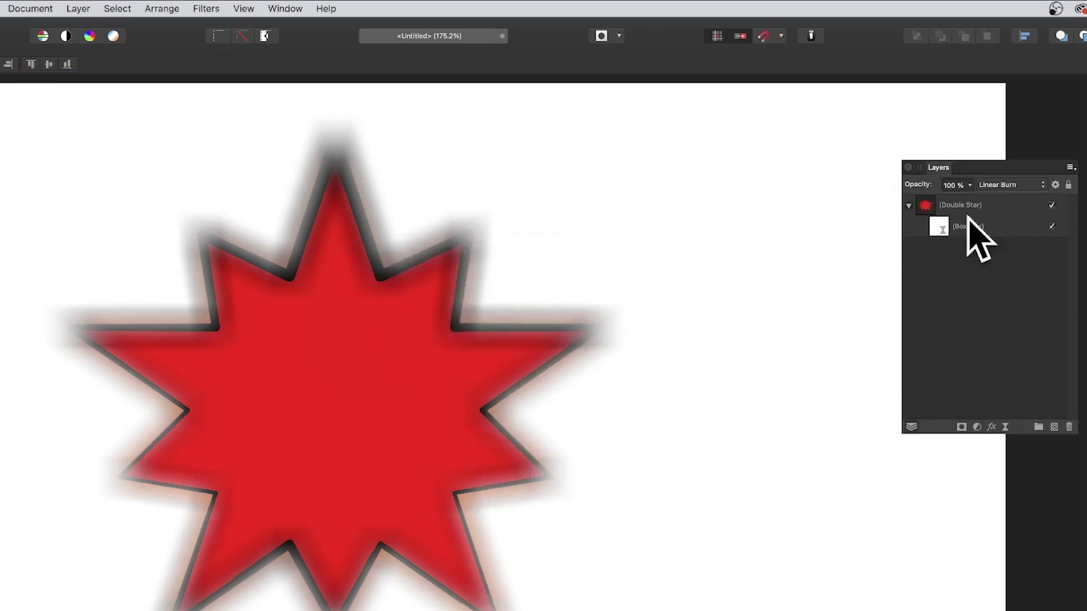
left_click(991, 229)
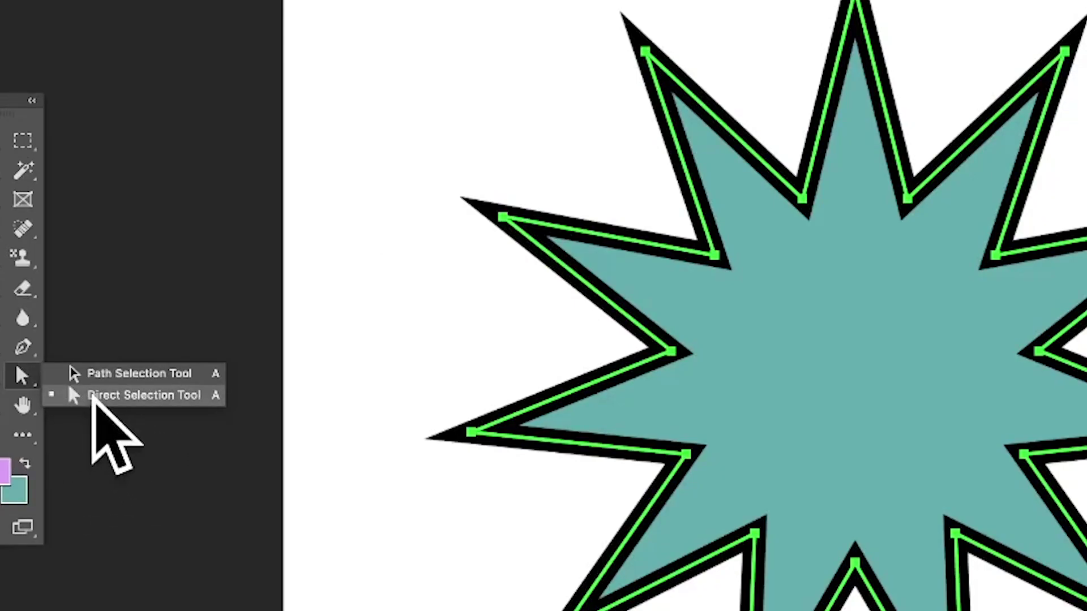
Switch to Photoshop and reshape the teal star with the Direct Selection tool, pulling the points of its two upper-left spikes outwards
left_click(92, 398)
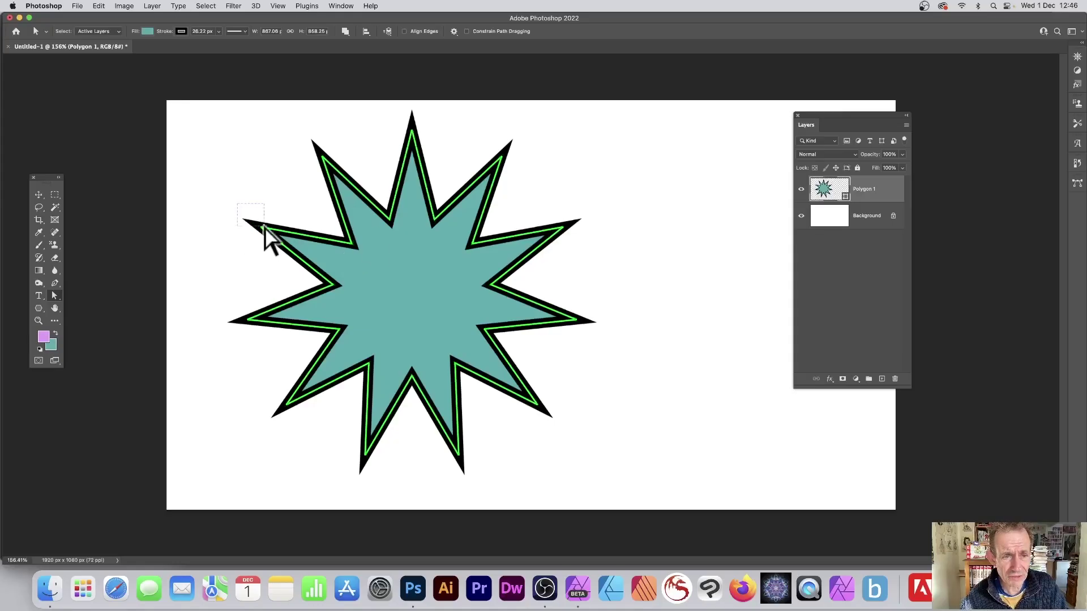
left_click_drag(260, 228, 205, 154)
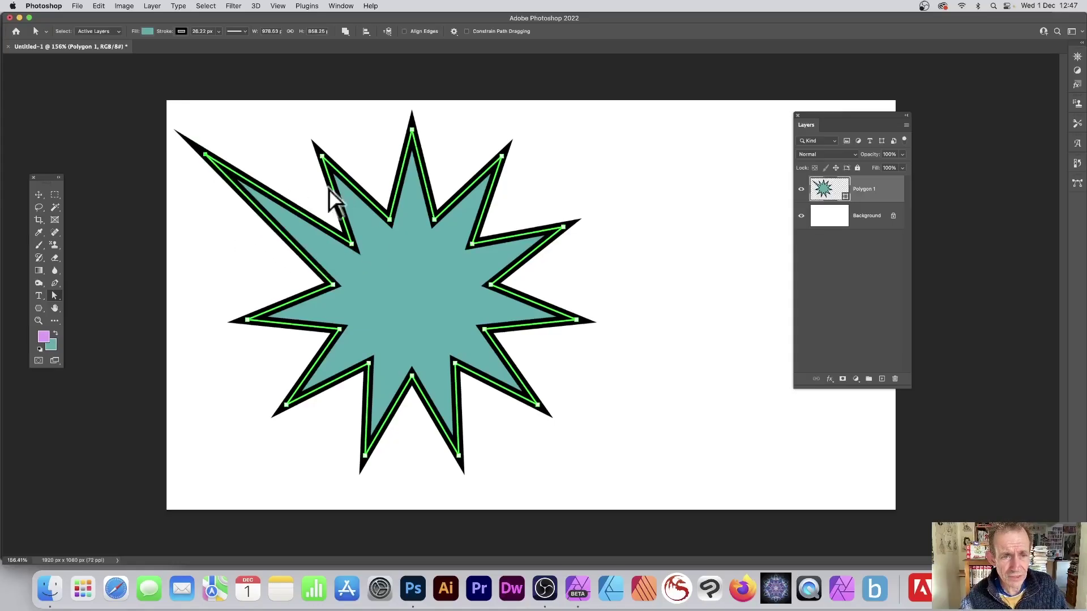
left_click_drag(322, 157, 303, 111)
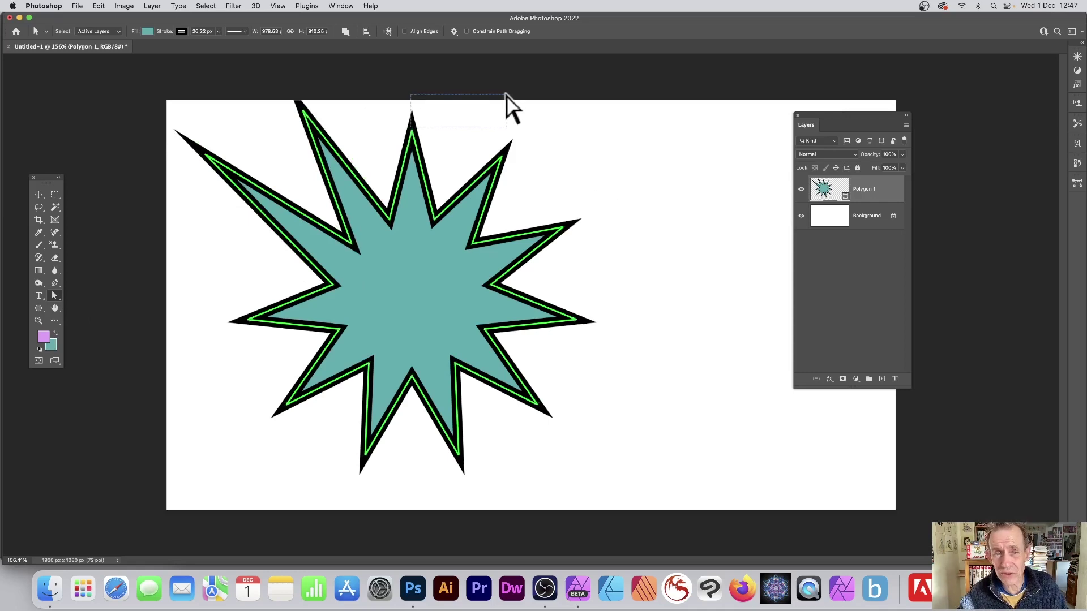
left_click(456, 124)
left_click_drag(369, 97, 548, 286)
left_click_drag(419, 138, 431, 119)
left_click(535, 121)
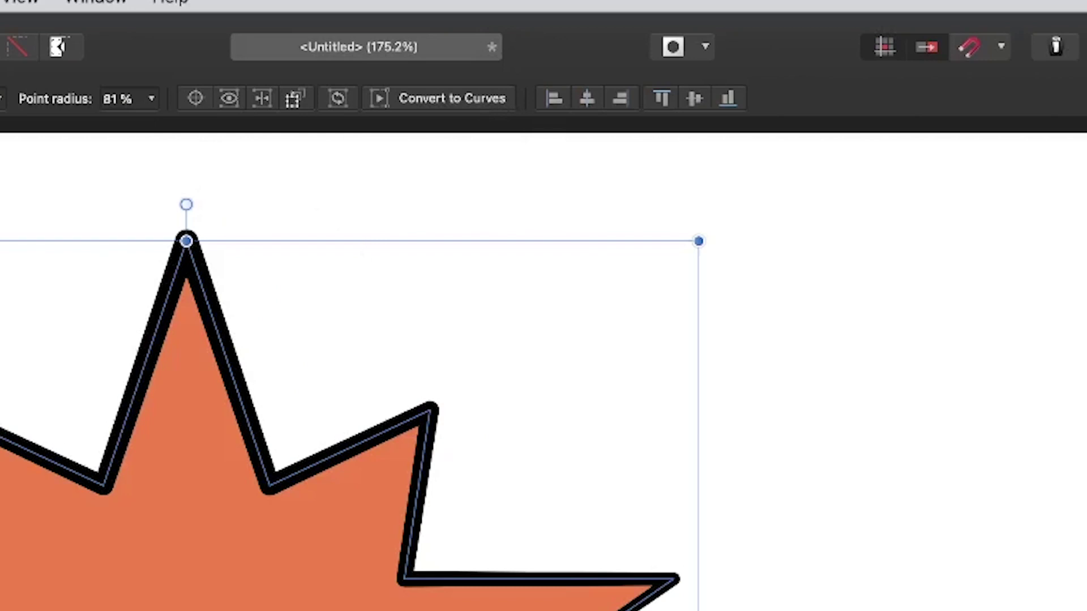
Switch to Affinity Photo, convert the orange star to curves and move its upper inner nodes inwards and right spike outwards with the Node tool
left_click(444, 97)
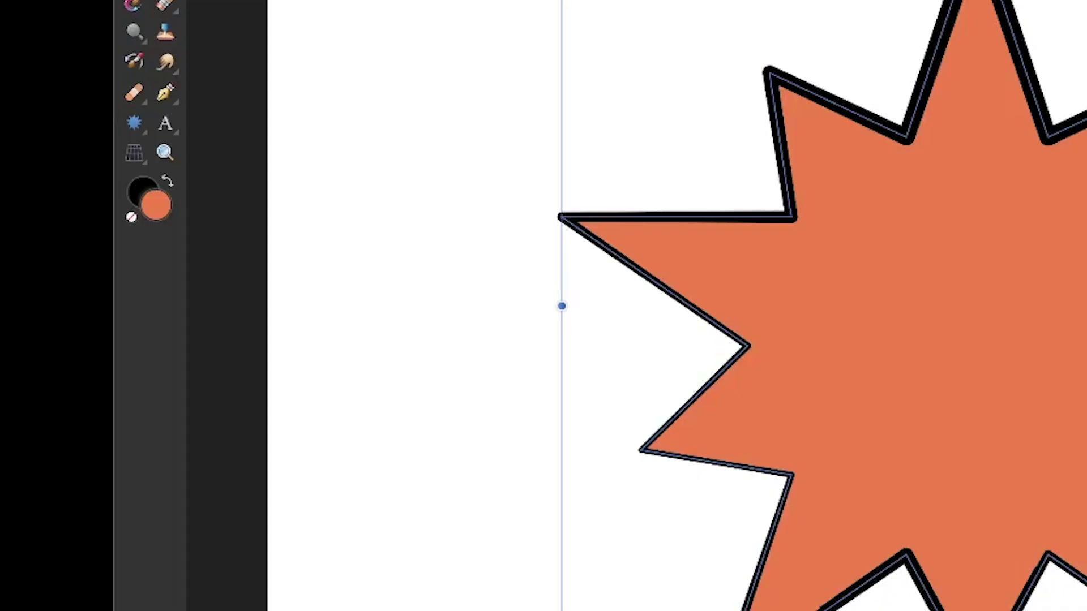
left_click(173, 95)
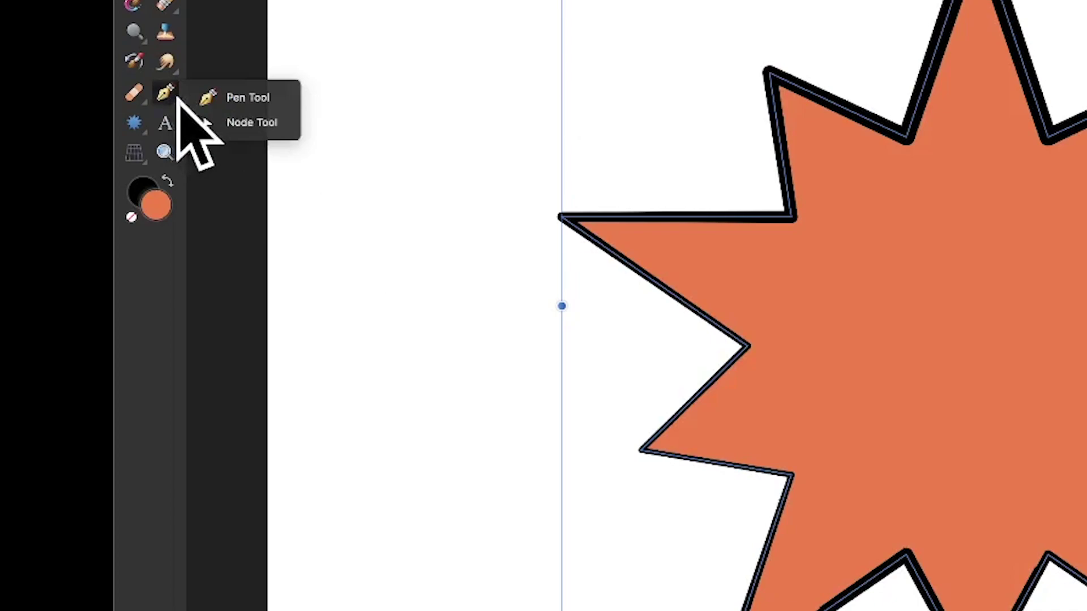
left_click(252, 122)
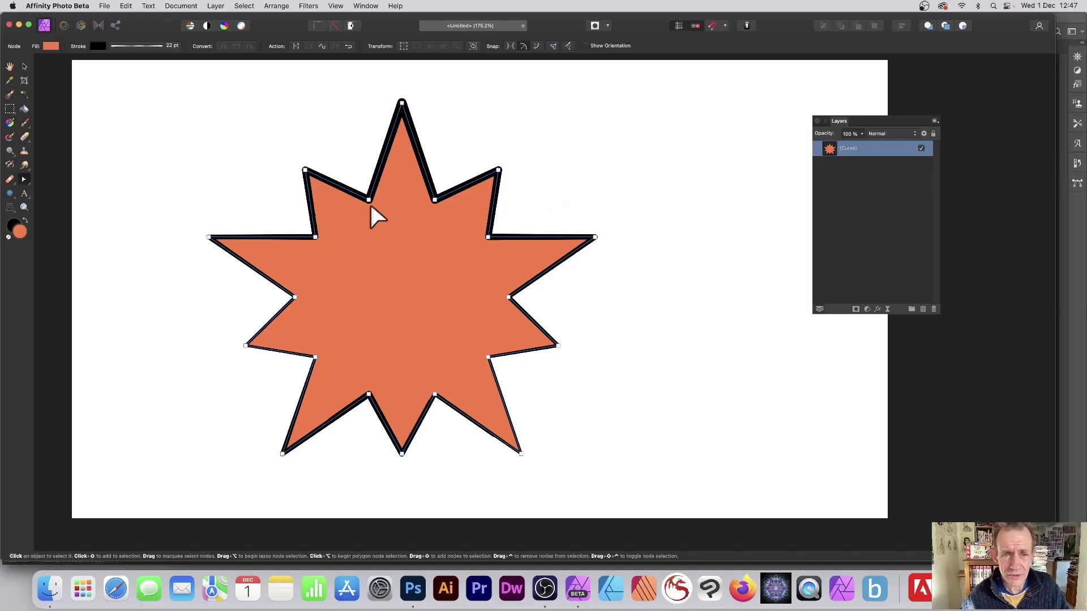
left_click_drag(370, 204, 404, 249)
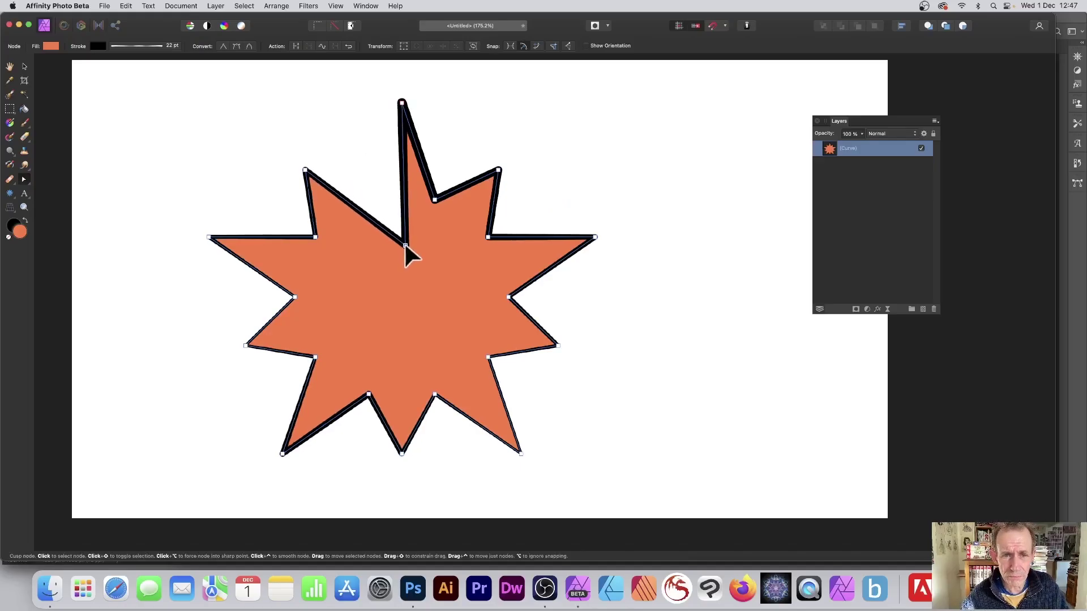
left_click_drag(435, 199, 466, 276)
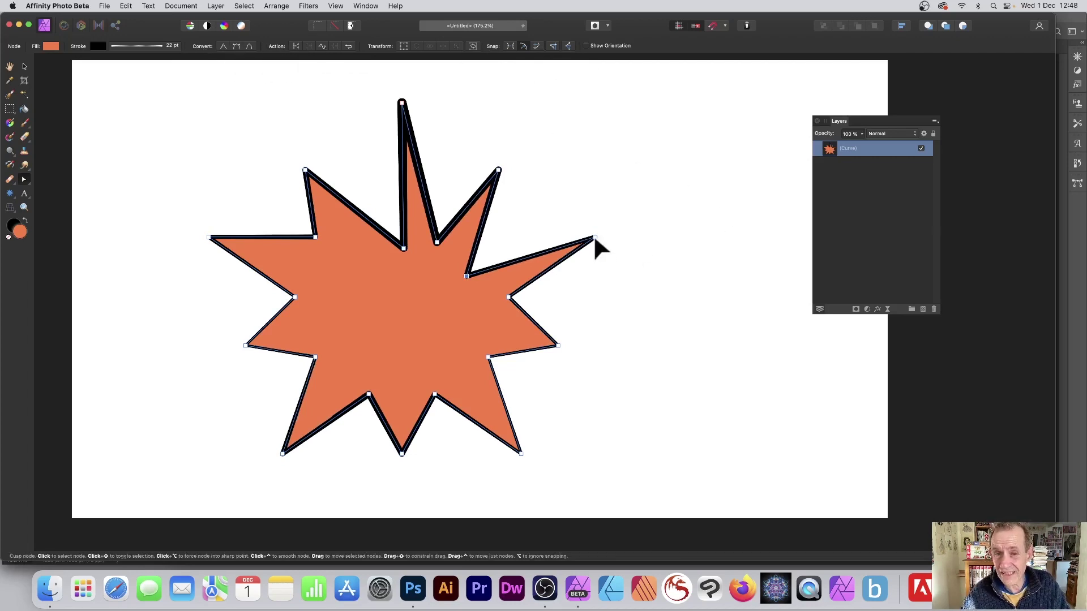
left_click_drag(595, 237, 678, 214)
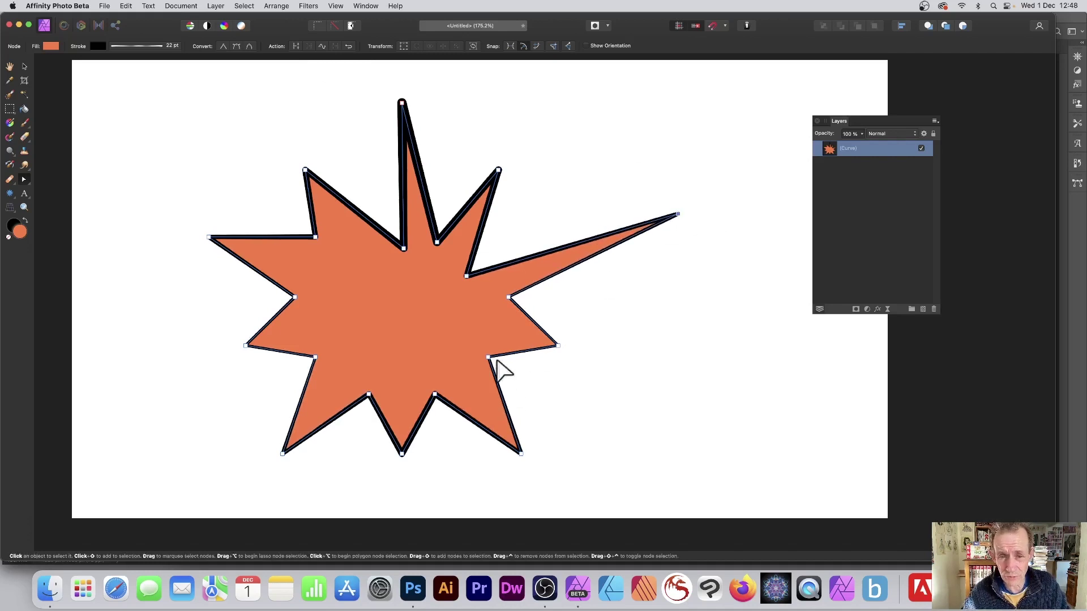
Pull the orange star's lower-right and upper-left spikes outwards and bend the edges of its upper-left spikes into curves
left_click_drag(557, 344, 723, 386)
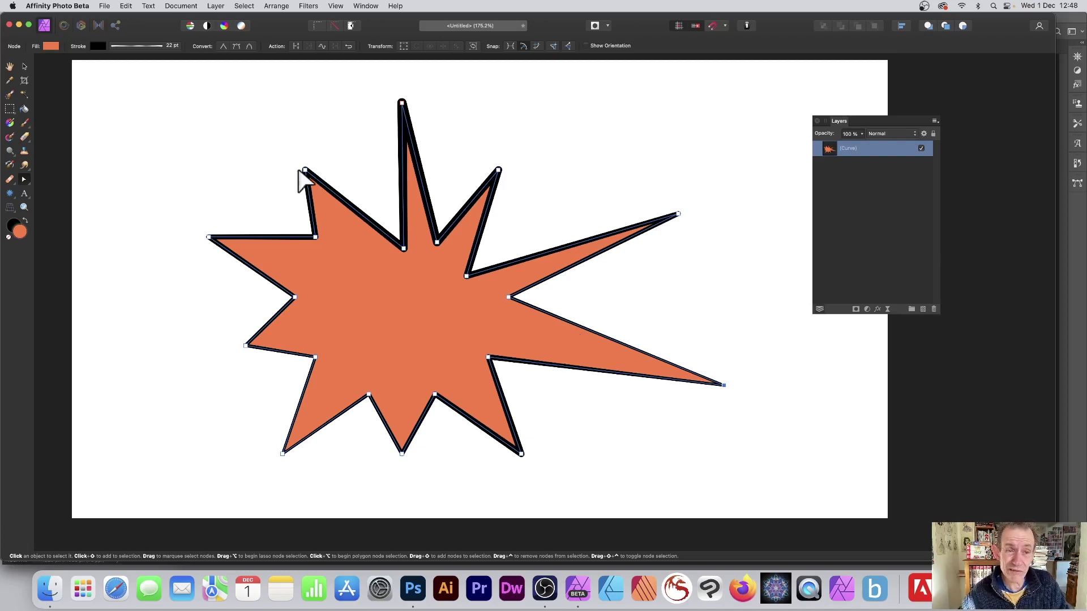
left_click_drag(305, 170, 237, 103)
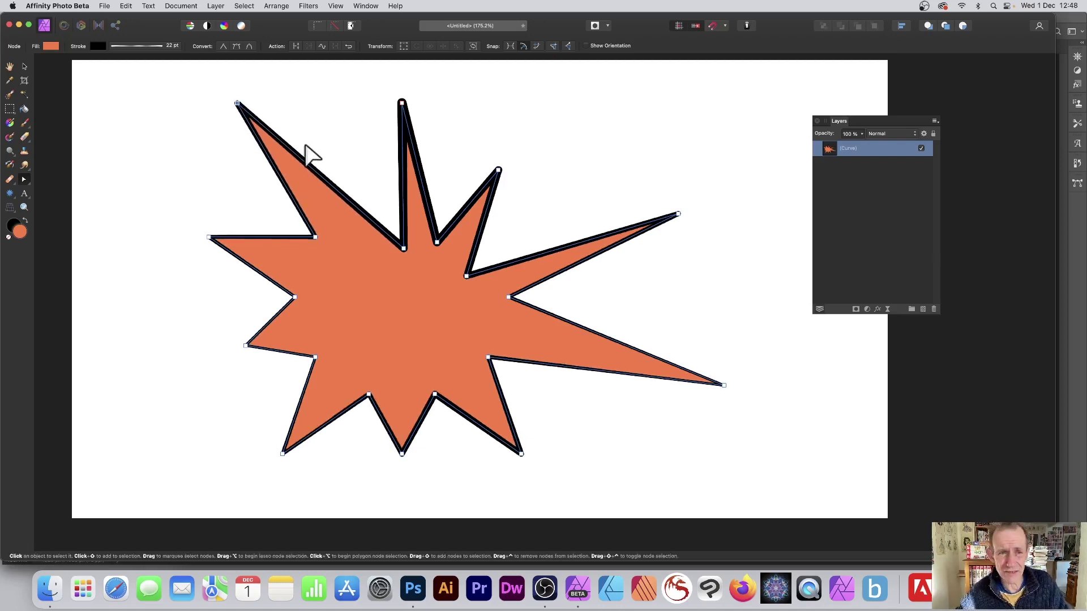
left_click_drag(314, 166, 334, 154)
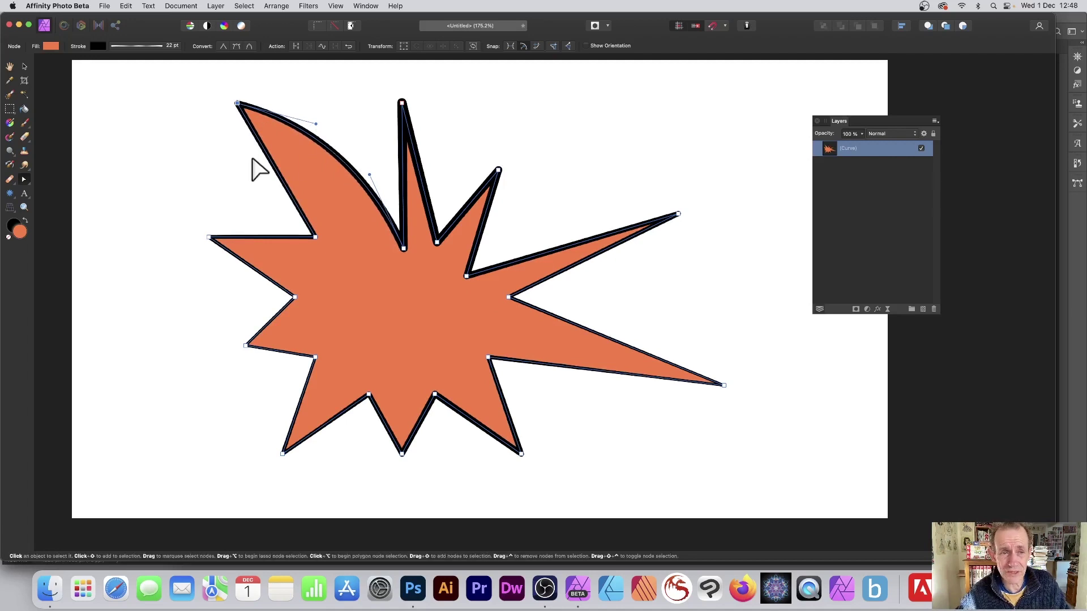
left_click_drag(276, 172, 260, 187)
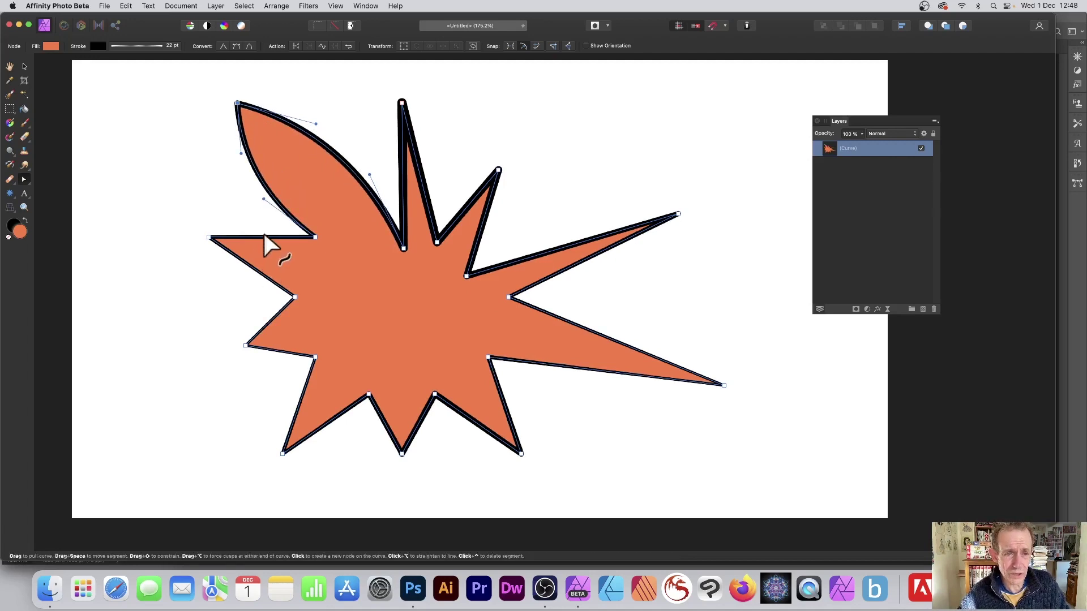
left_click_drag(264, 234, 263, 225)
left_click_drag(253, 275, 249, 279)
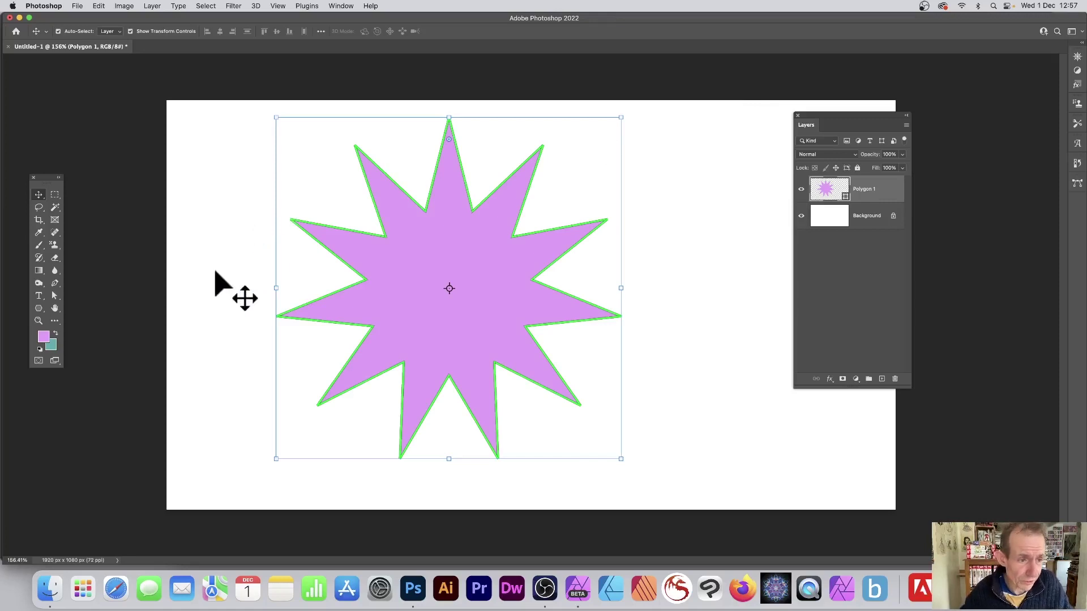
In Photoshop, draw a second 20-point star about 519 px wide and scale it to about 145% by 138%, roughly centred over the larger star
left_click(38, 308)
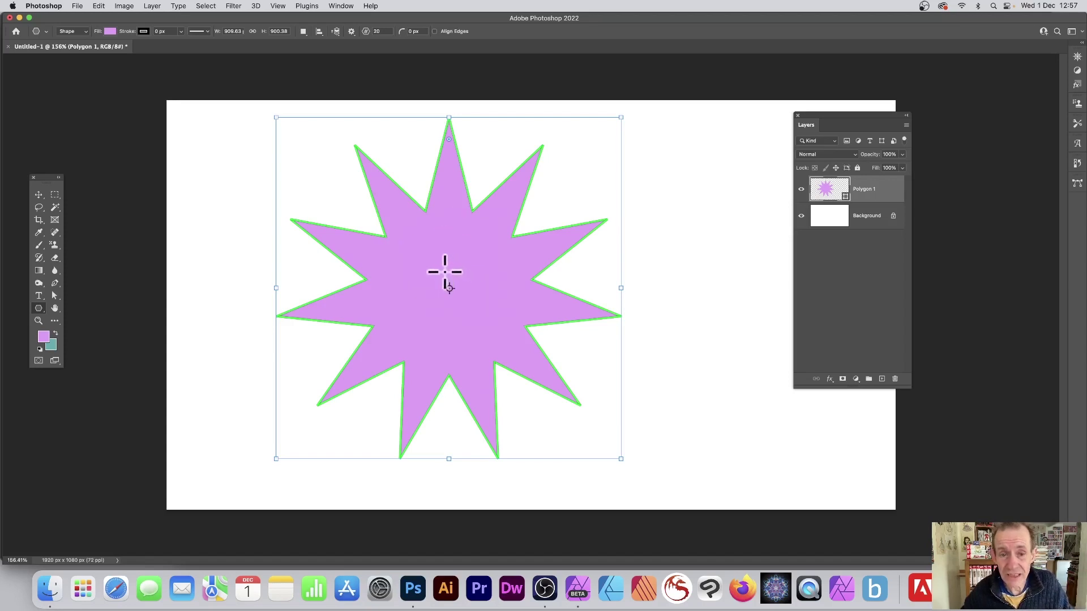
mouse_move(445, 273)
left_mouse_down()
mouse_move(623, 487)
mouse_move(641, 470)
left_mouse_up()
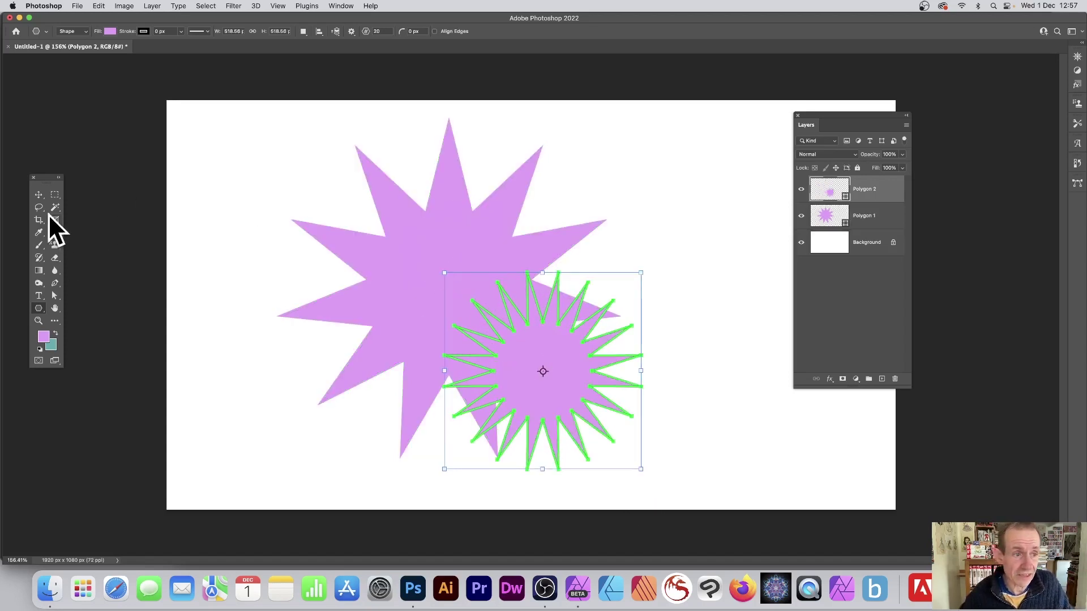
left_click(39, 195)
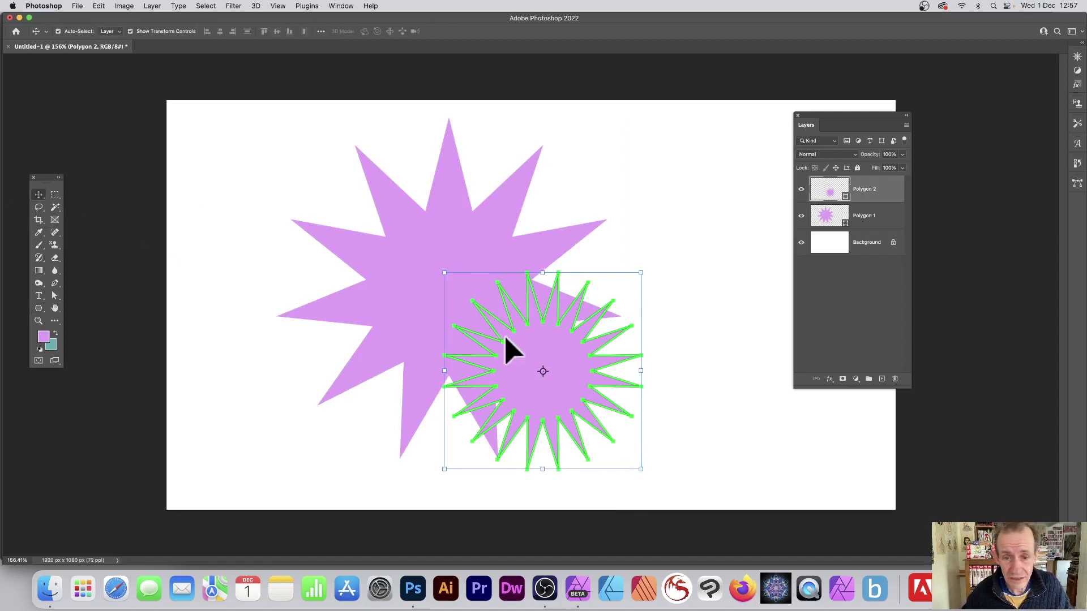
left_click_drag(505, 352, 398, 244)
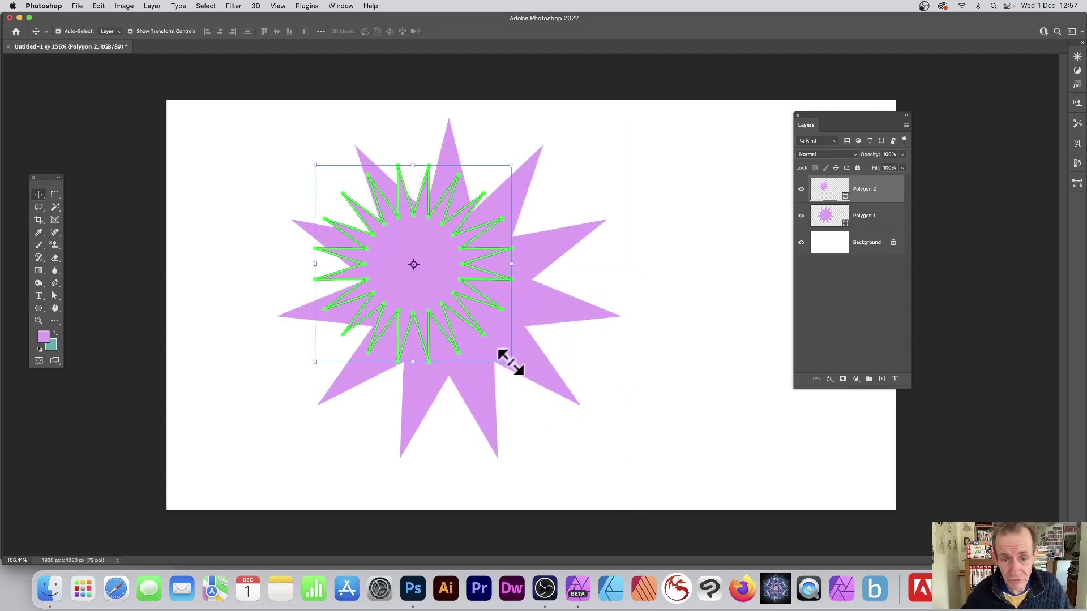
left_click_drag(512, 365, 601, 439)
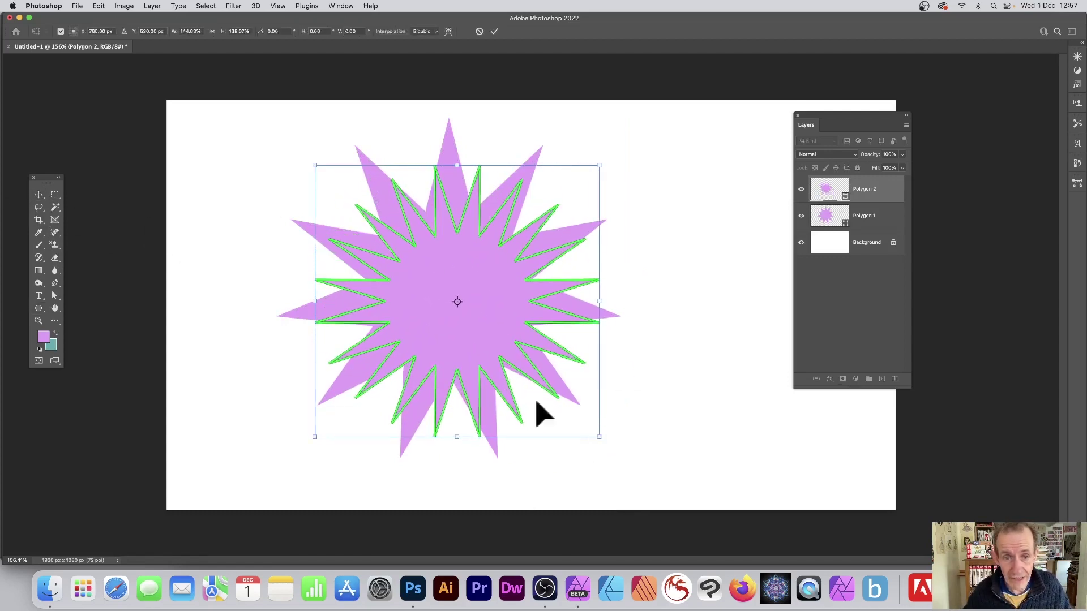
left_click(492, 32)
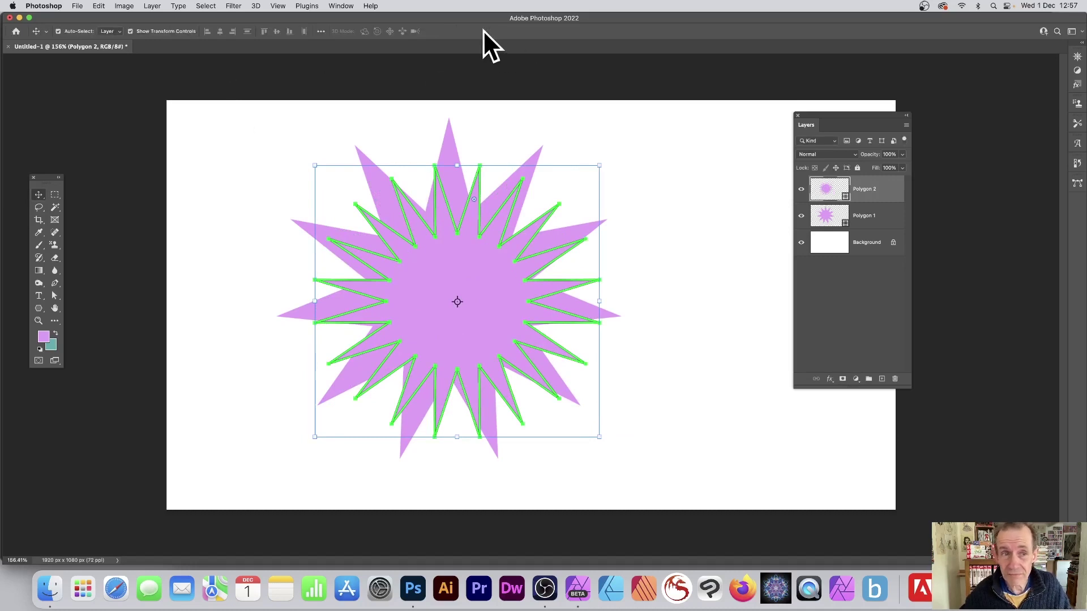
Select both purple stars and combine them into one shape layer with Unite Shapes
left_click_drag(232, 97, 728, 497)
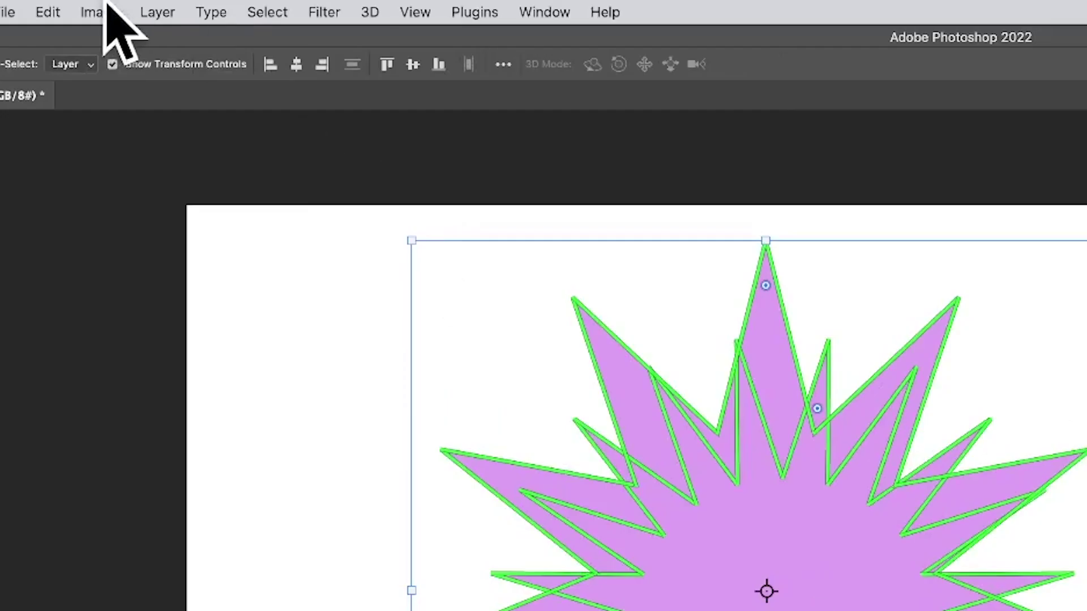
left_click(159, 10)
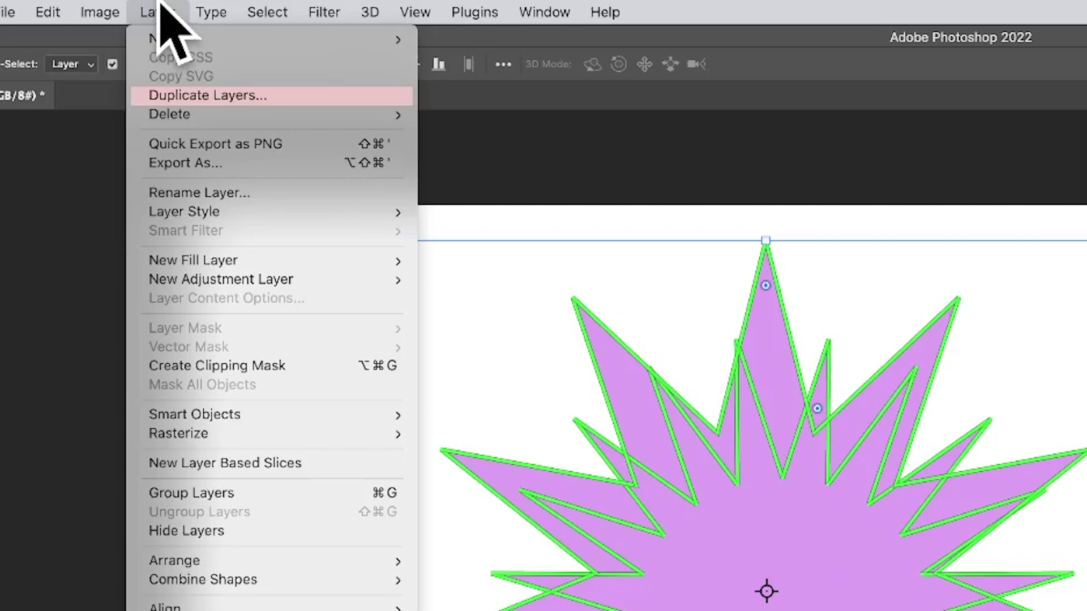
mouse_move(369, 580)
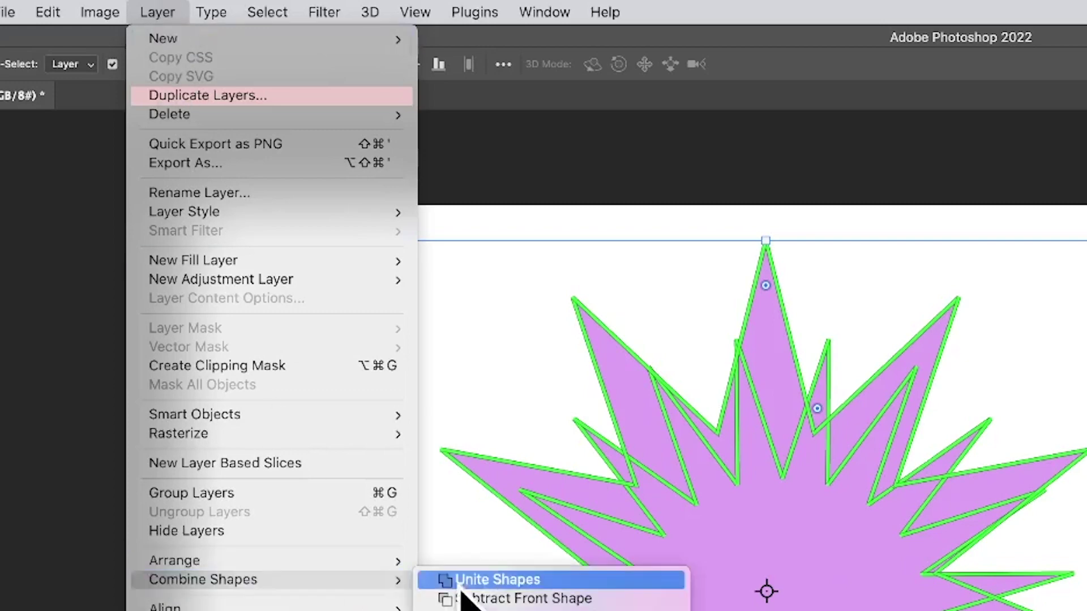
left_click(502, 583)
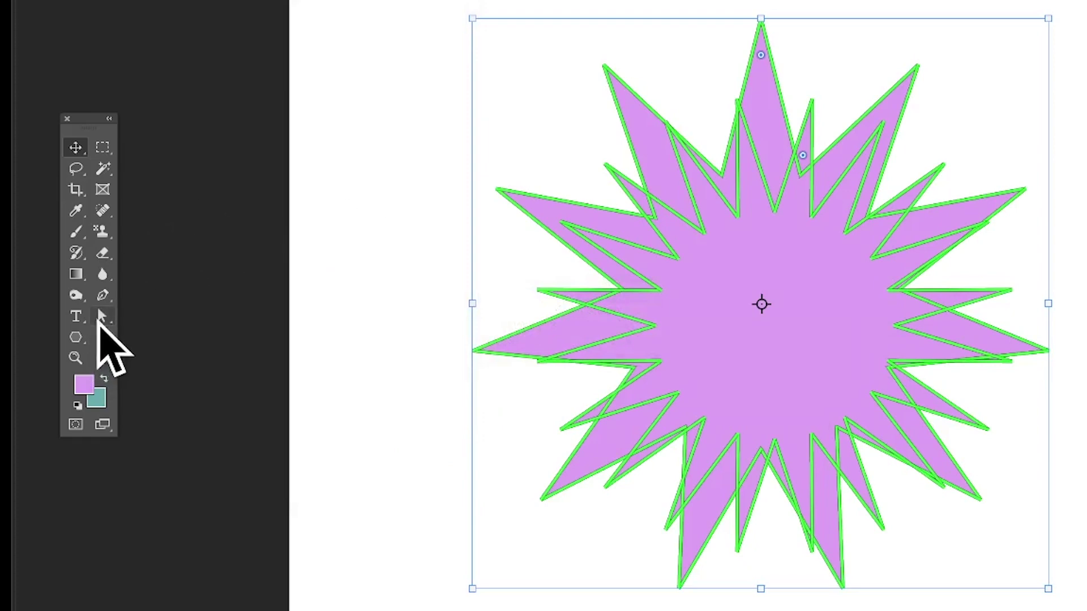
Select the united stars' paths with the Path Selection tool and merge their shape components into one outline
left_click(102, 315)
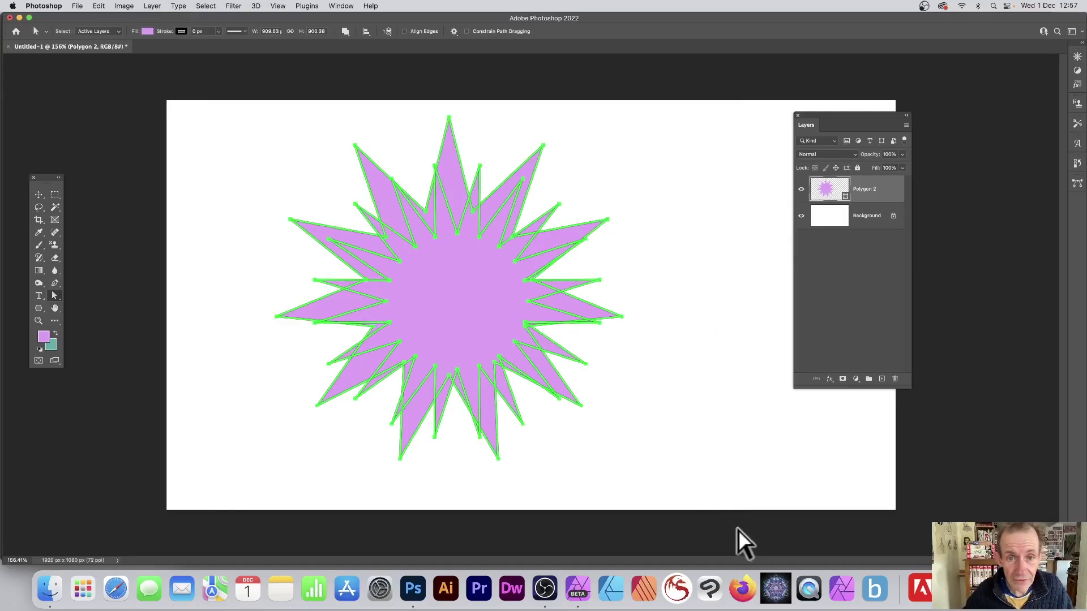
left_click(345, 31)
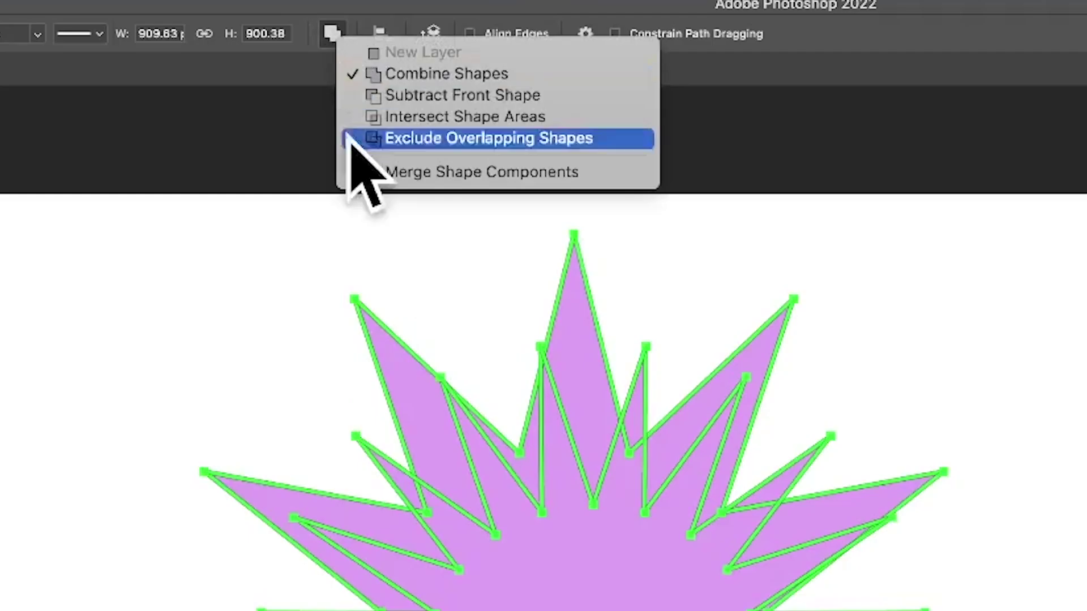
left_click(383, 92)
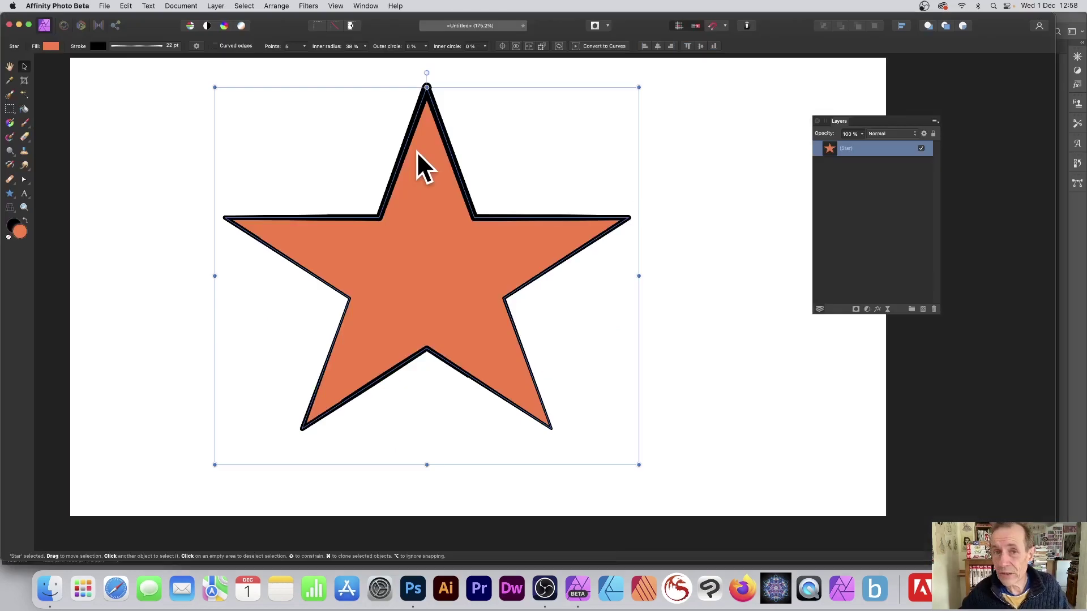
In Affinity Photo, draw a second, slightly smaller star over the orange five-pointed star and set it to 15 points
left_click(10, 193)
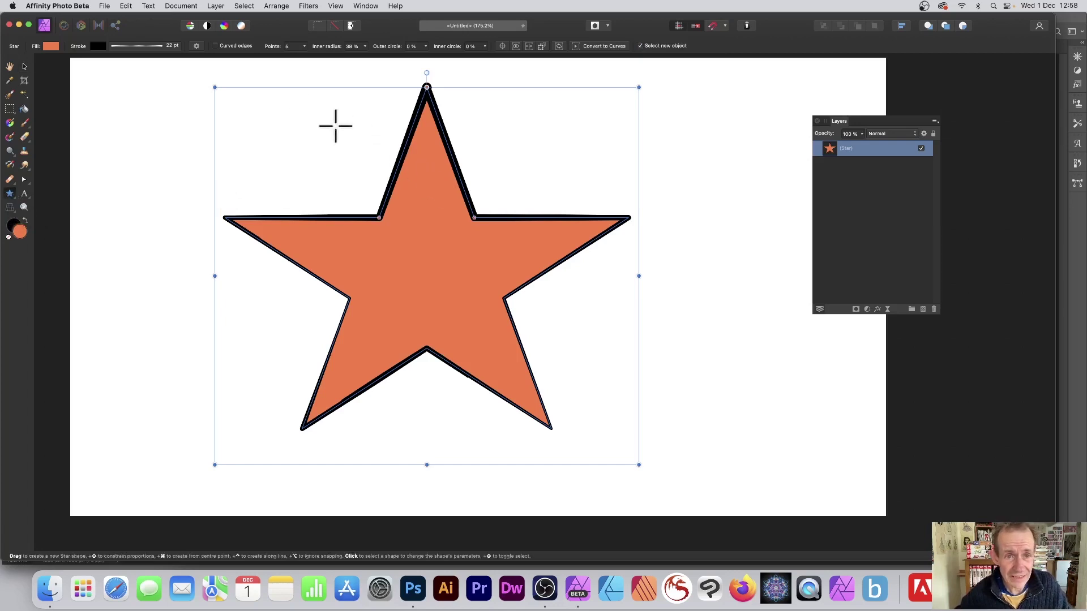
left_click_drag(281, 108, 515, 392)
left_click_drag(592, 443, 592, 444)
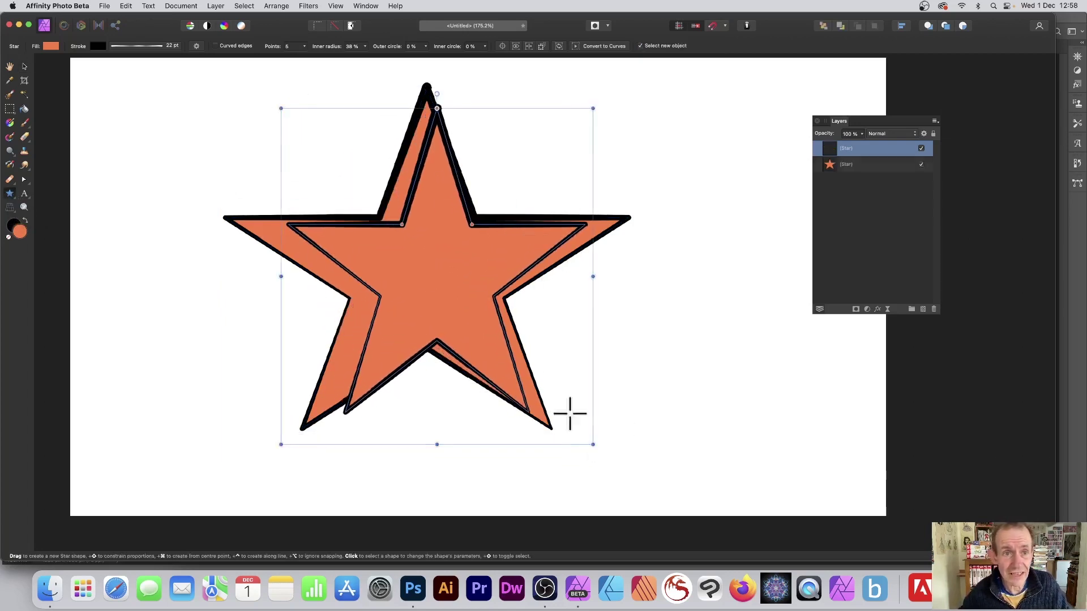
left_click(304, 47)
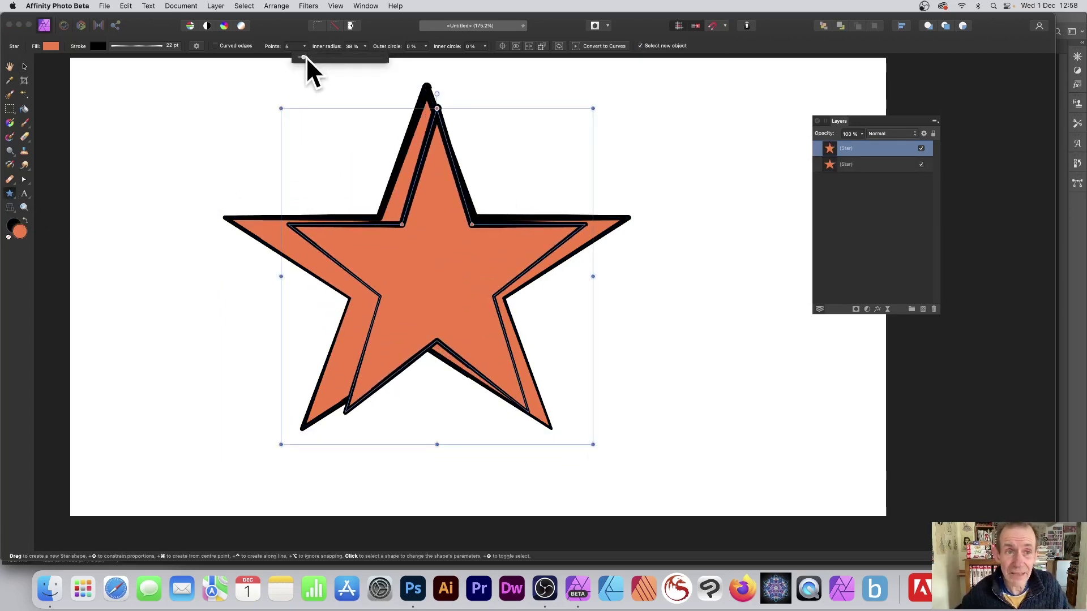
left_click_drag(305, 56, 322, 57)
Select both orange stars and align their centres horizontally and vertically
left_click(24, 66)
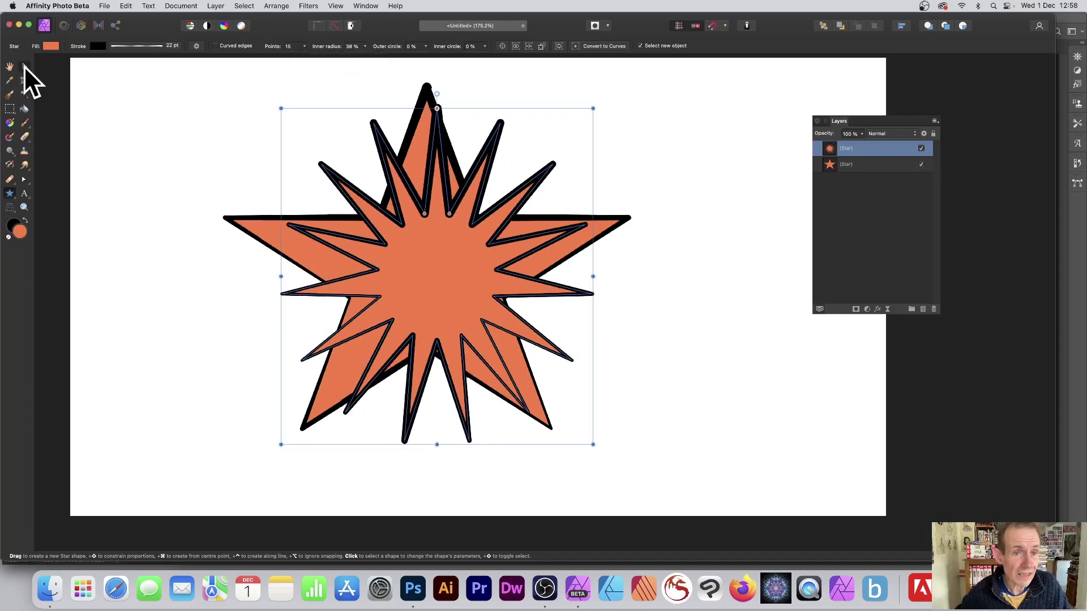
left_click(25, 66)
left_click_drag(170, 63, 745, 471)
left_click(237, 46)
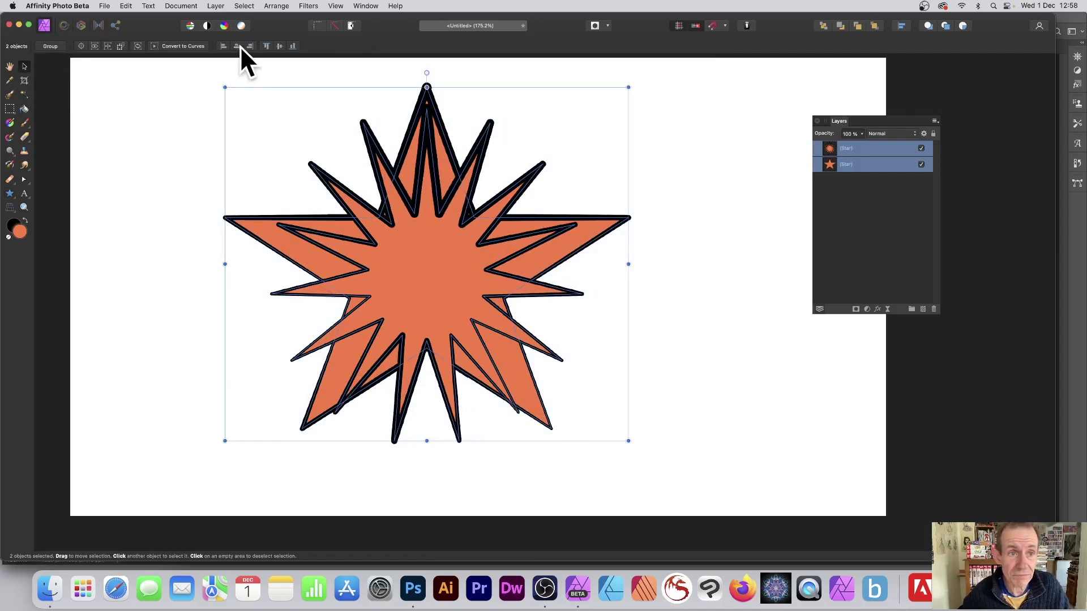
left_click(279, 46)
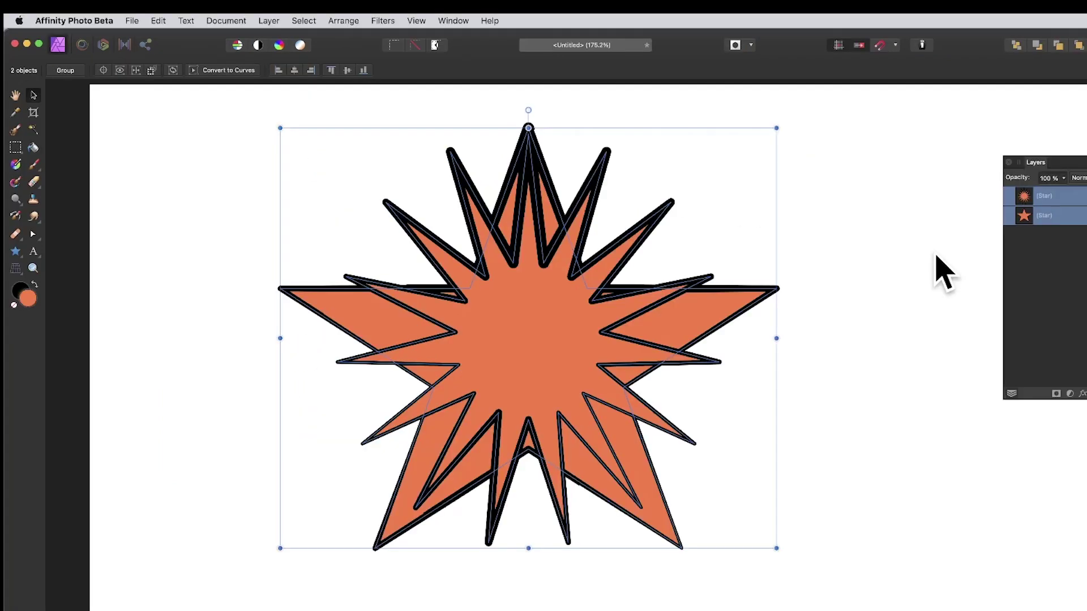
Combine the two aligned orange stars into a single shape with the Add geometry operation
left_click(268, 21)
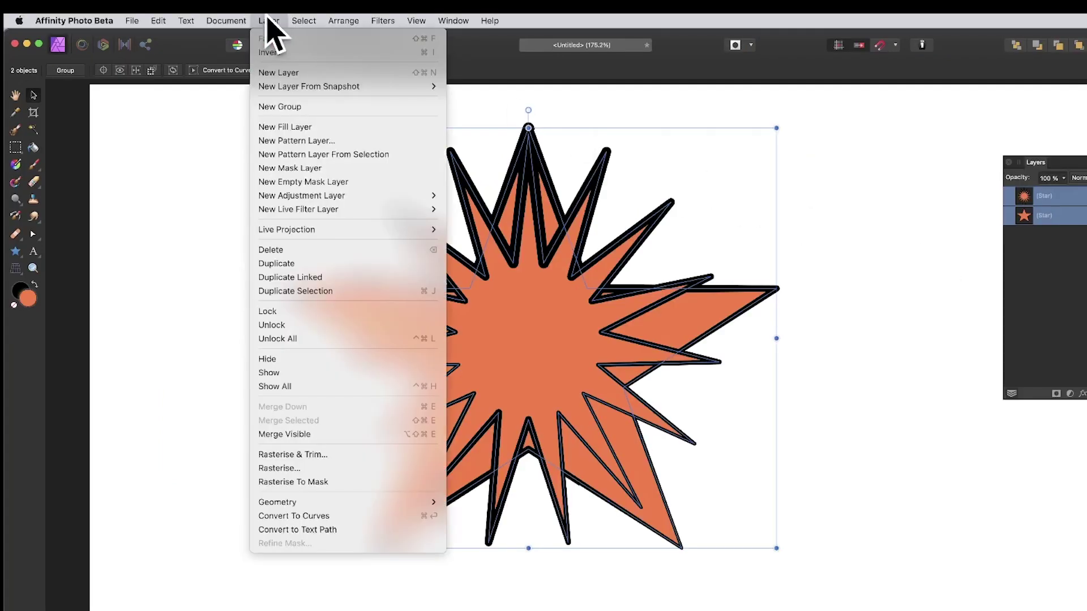
mouse_move(325, 502)
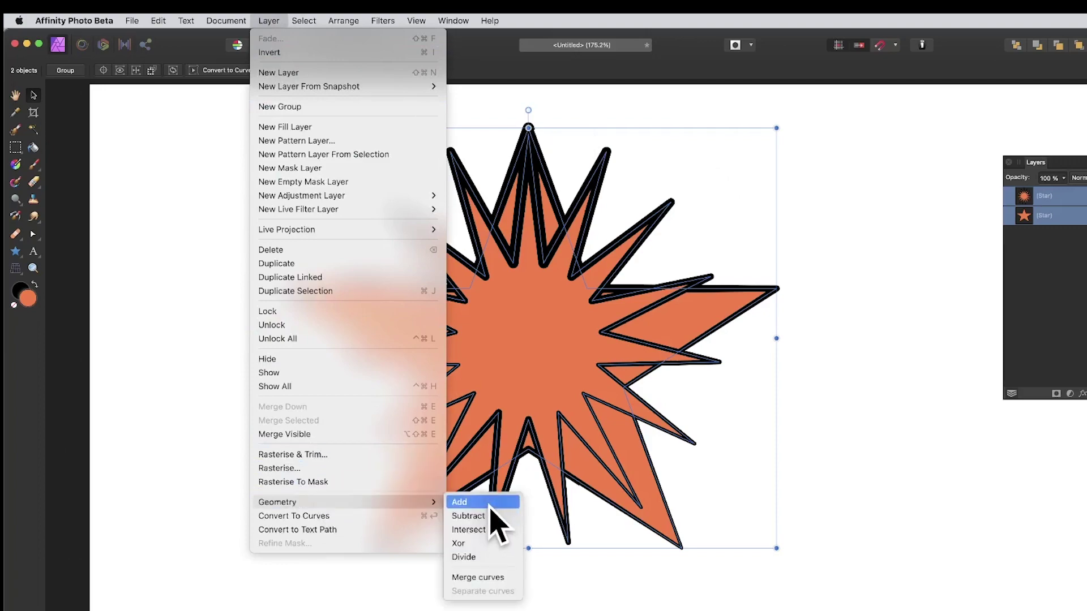
left_click(487, 502)
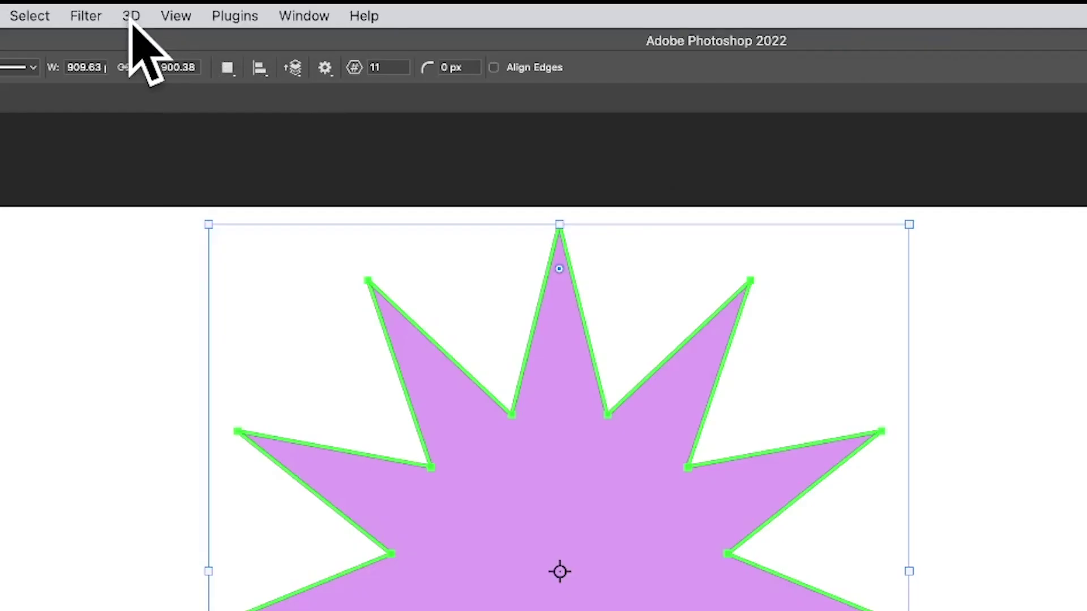
left_click(255, 6)
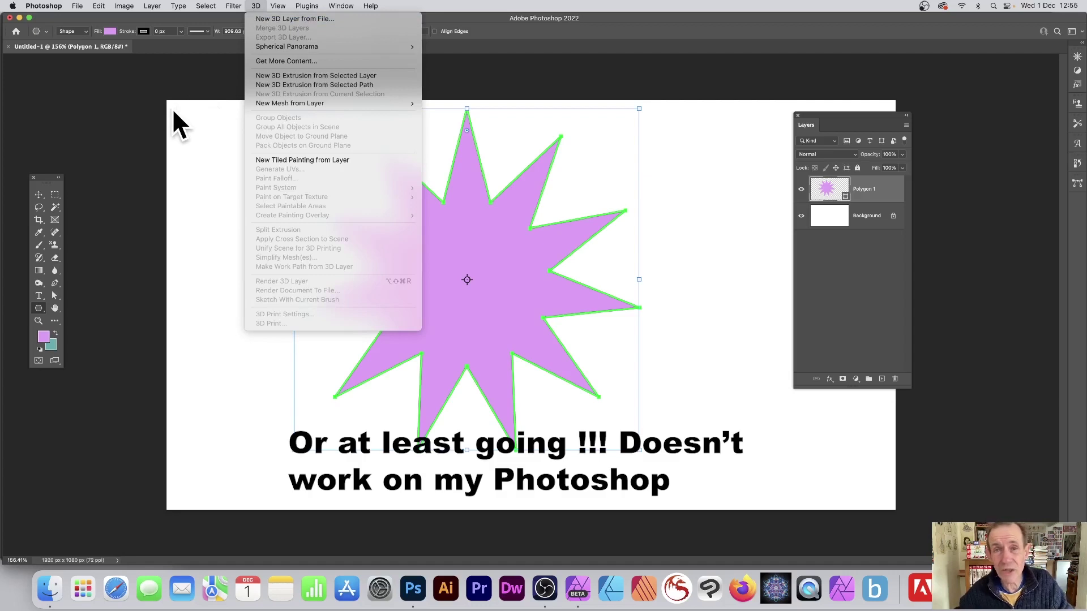
left_click(168, 108)
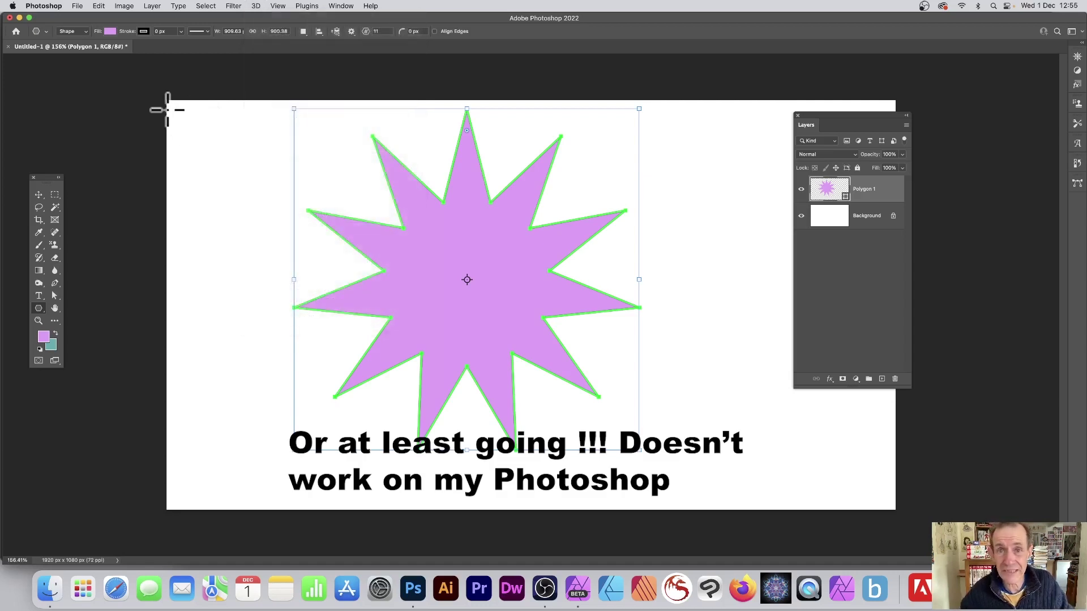